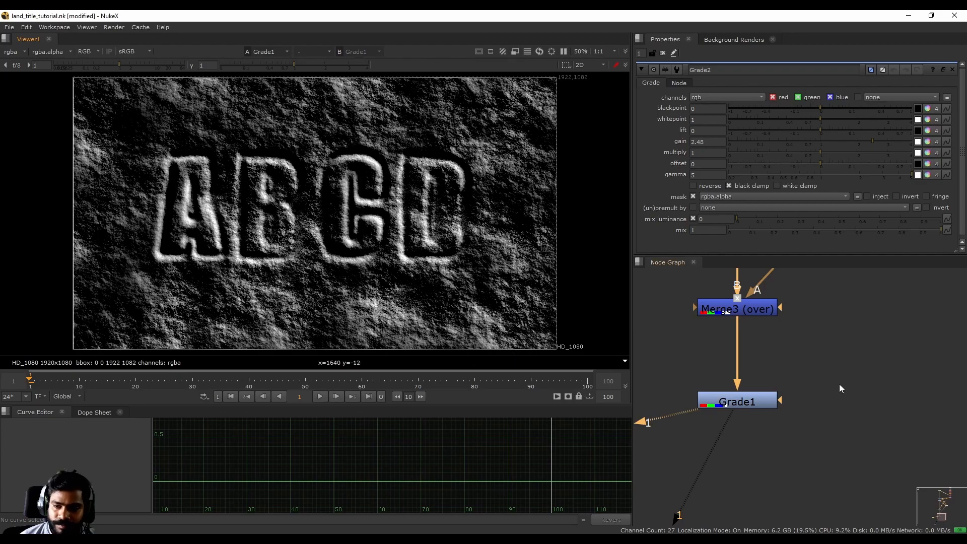
- Add a Grade node directly after Grade1 and position it further down the main branch with clear spacing
left_click(750, 361)
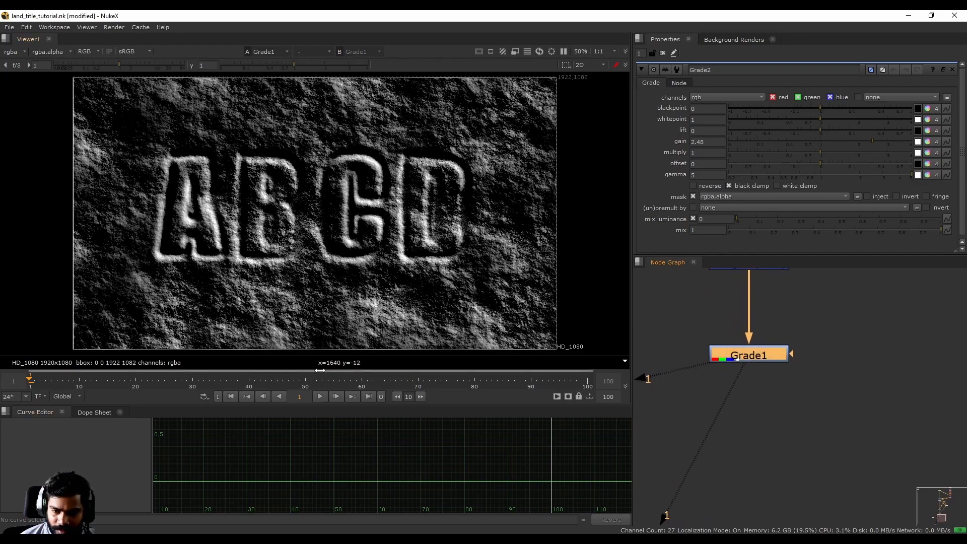
left_click_drag(313, 405, 313, 439)
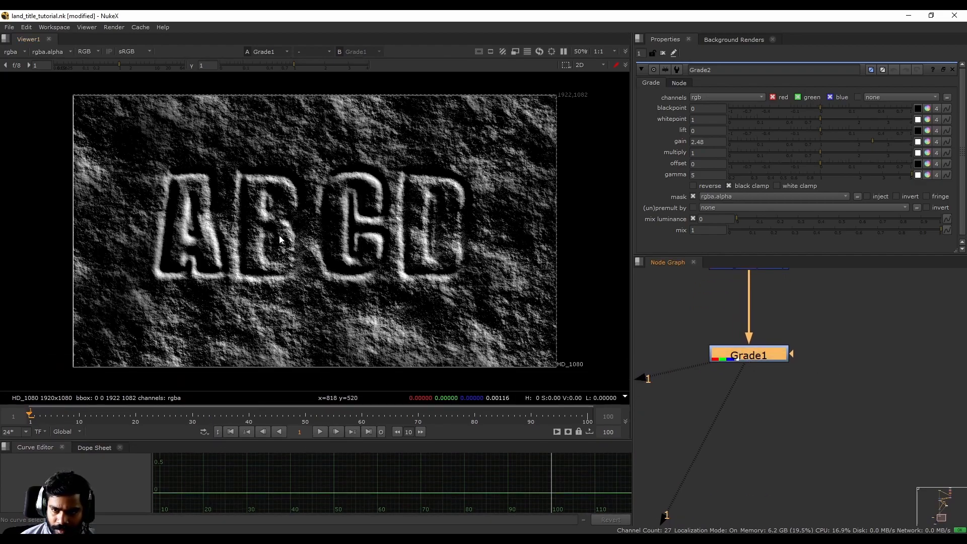
scroll(341, 298, "up", 1)
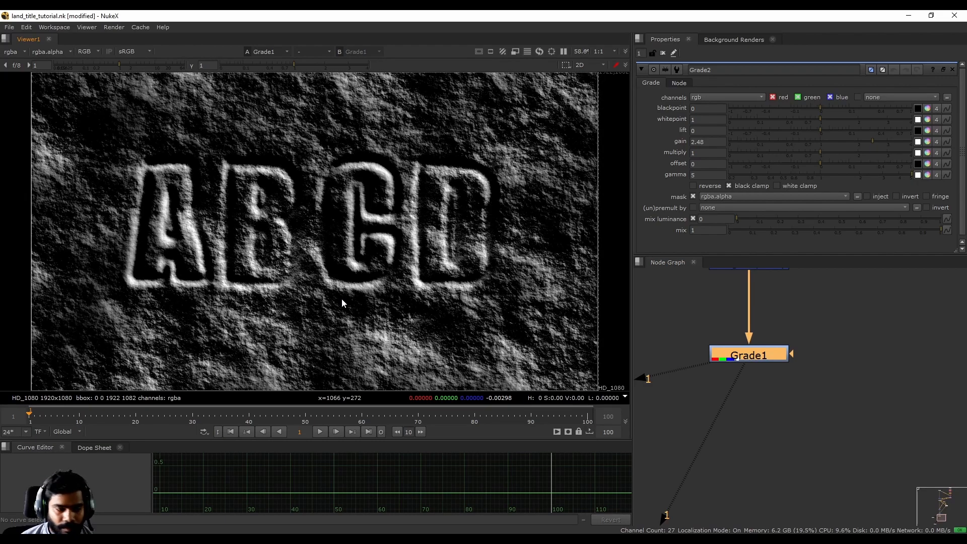
middle_click_drag(770, 406, 761, 405)
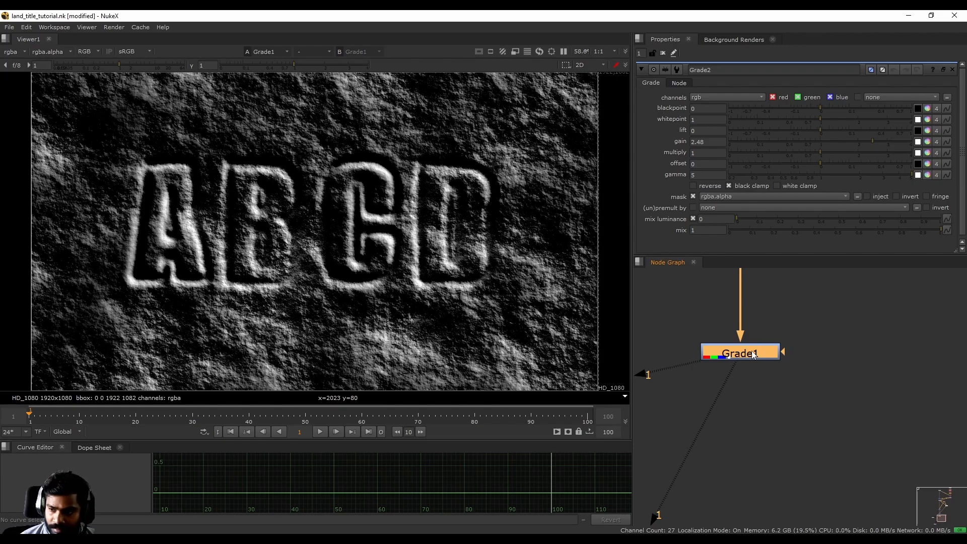
key("g")
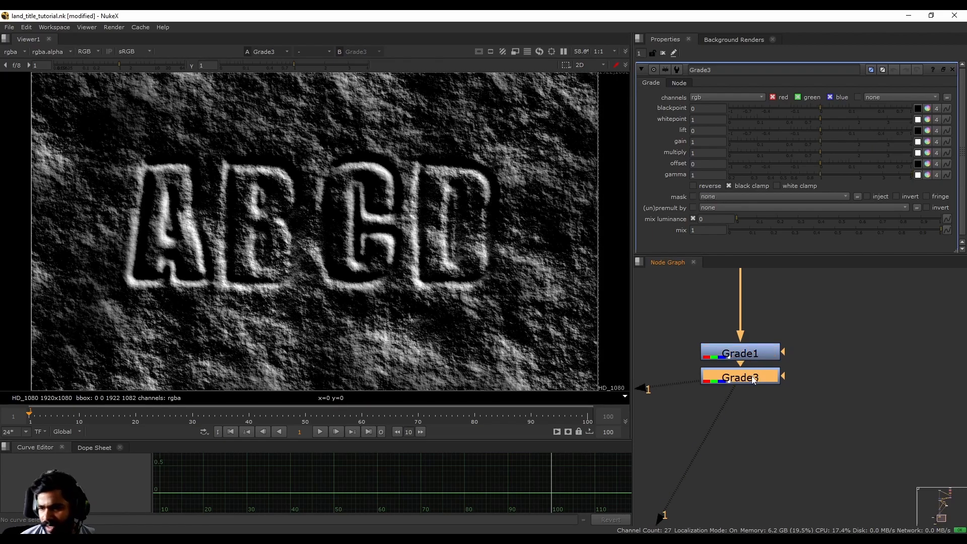
scroll(805, 327, "down", 1)
middle_click_drag(806, 324, 790, 390)
left_click_drag(751, 409, 750, 392)
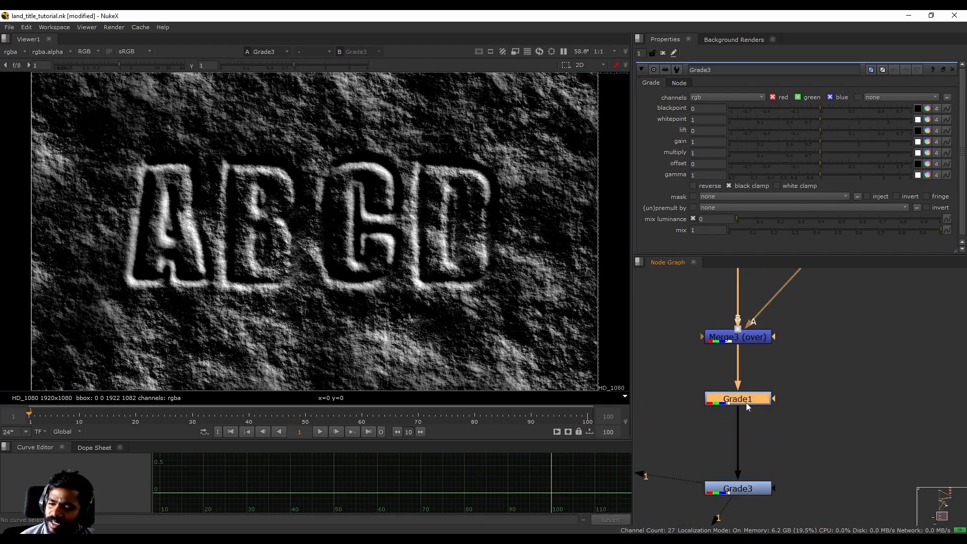
middle_click_drag(775, 448, 786, 392)
left_click(759, 429)
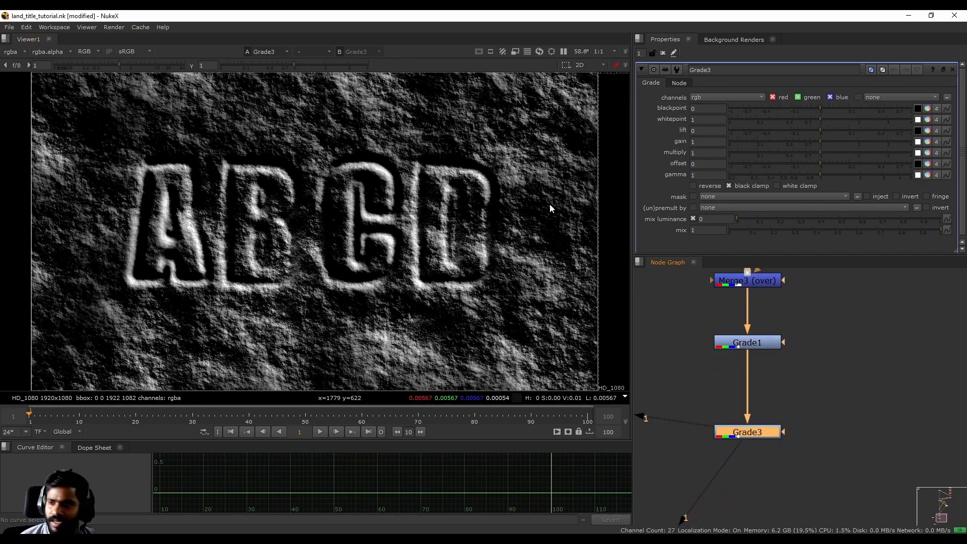
left_click(927, 142)
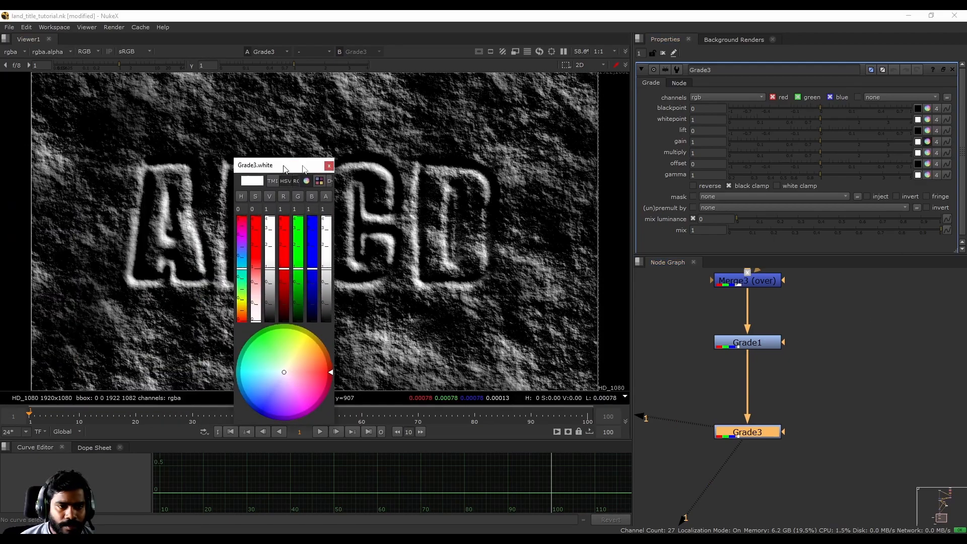
left_click_drag(248, 166, 608, 166)
left_click(653, 165)
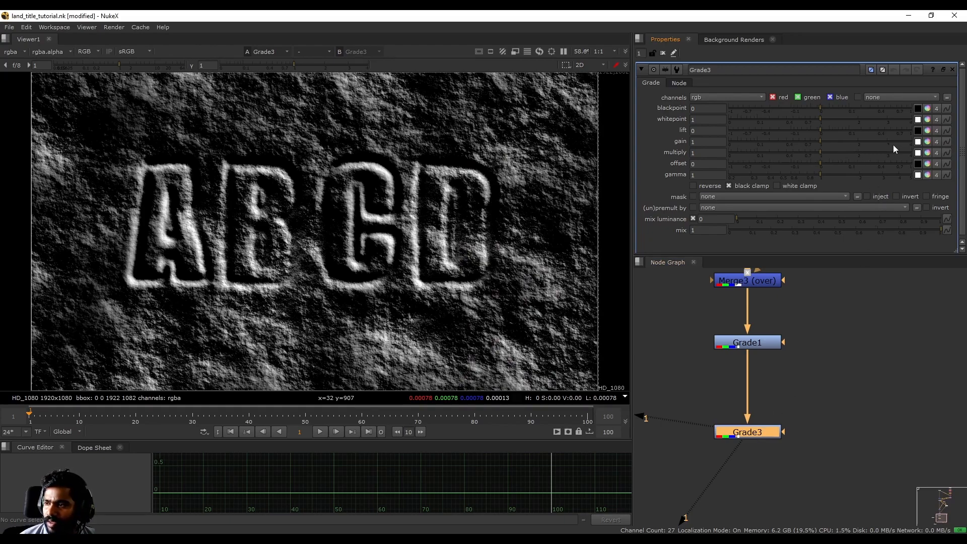
- Tint the gain of Grade3 with a warm colour of about 1.75 red, 1.51 green and 1.15 blue
left_click(927, 142, "ctrl")
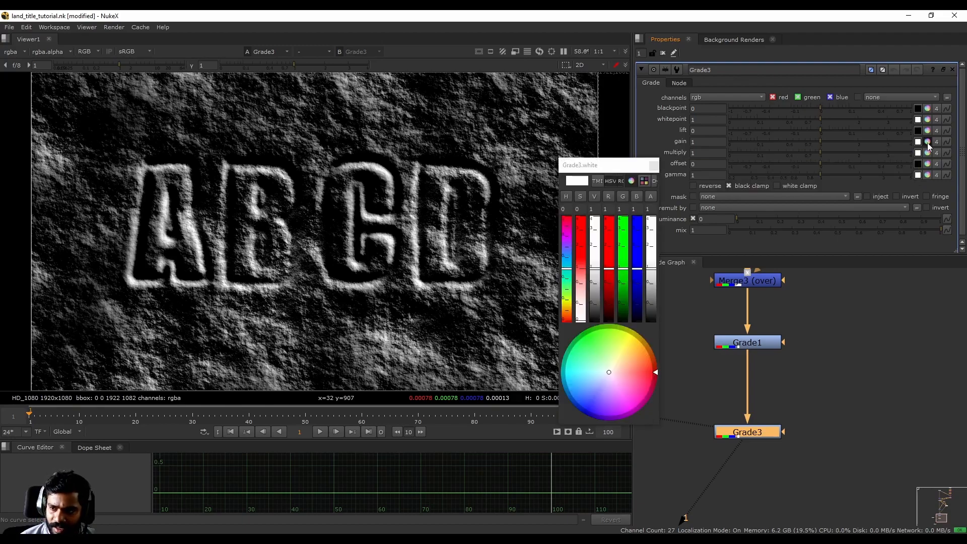
left_click_drag(593, 166, 662, 142)
left_click_drag(640, 249, 638, 292)
left_click_drag(663, 236, 662, 227)
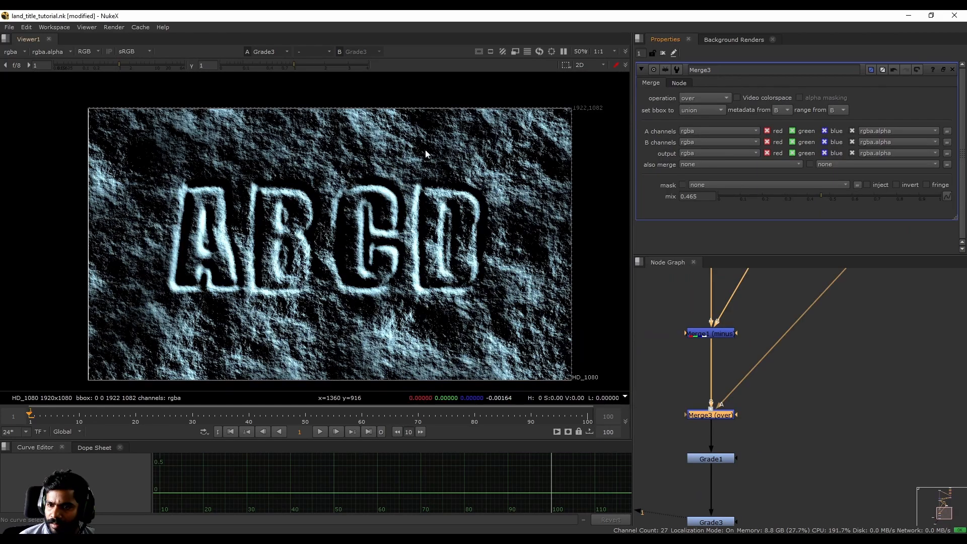
- Examine the tinted rock texture and letter edges up close, along with the merge nodes feeding the Grade nodes
scroll(282, 195, "up", 5)
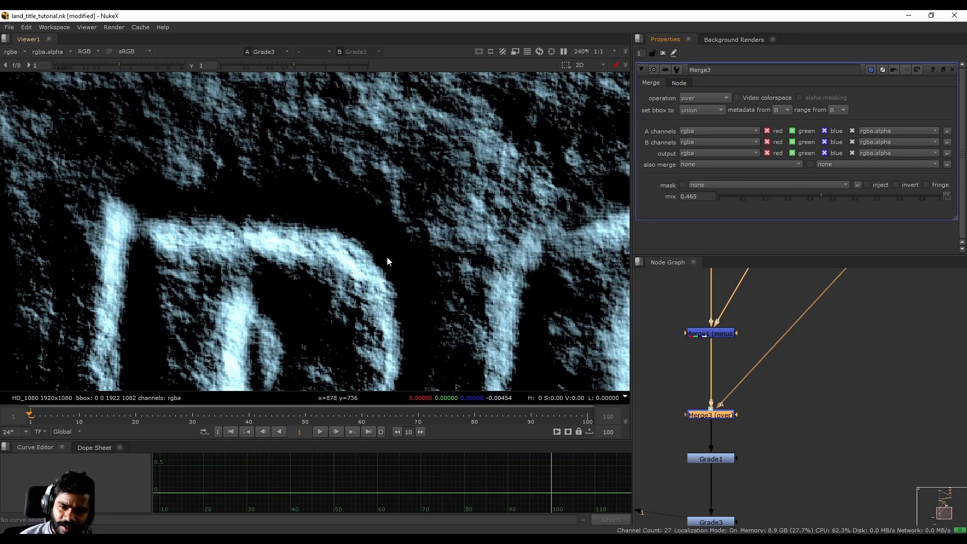
scroll(352, 203, "down", 4)
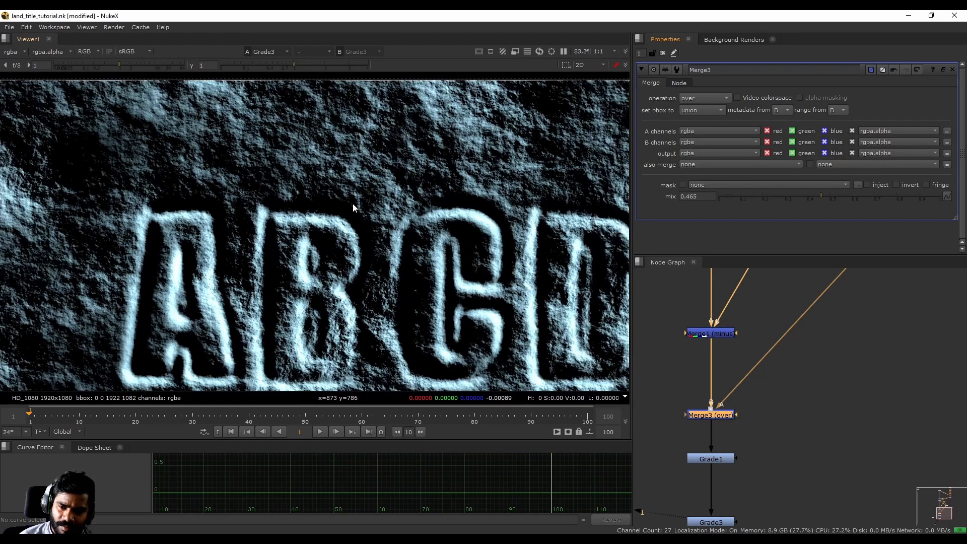
scroll(354, 206, "down", 2)
scroll(740, 348, "down", 4)
middle_click_drag(780, 334, 764, 407)
scroll(770, 397, "up", 3)
scroll(787, 397, "down", 3)
middle_click_drag(745, 370, 750, 405)
scroll(733, 373, "up", 4)
scroll(733, 372, "down", 3)
scroll(745, 404, "up", 3)
- Duplicate the Merge1 (minus) node and place the copy below BumpBoss1
left_click(727, 412)
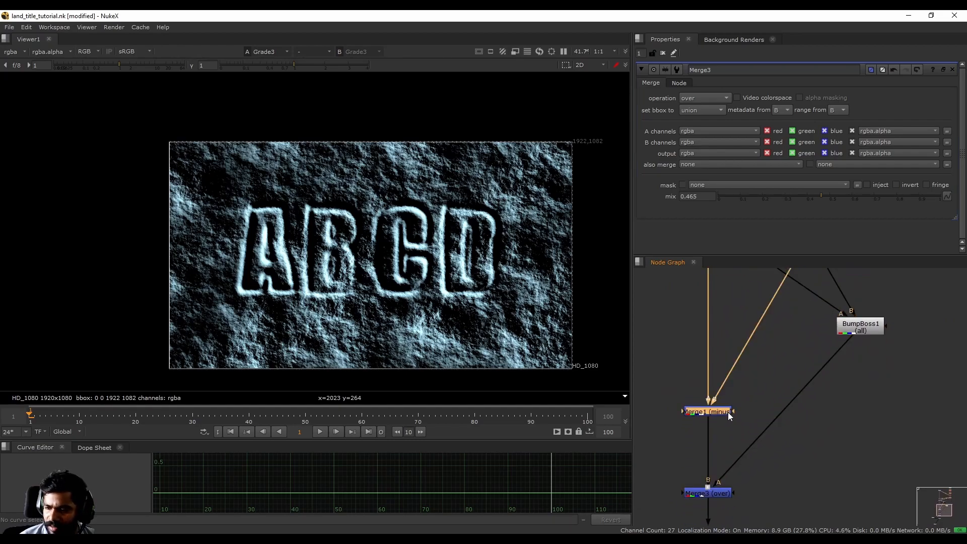
key("ctrl+c")
left_click(777, 398)
key("ctrl+v")
left_click_drag(777, 398, 850, 426)
middle_click_drag(765, 343, 780, 361)
scroll(745, 436, "down", 2)
scroll(771, 425, "up", 1)
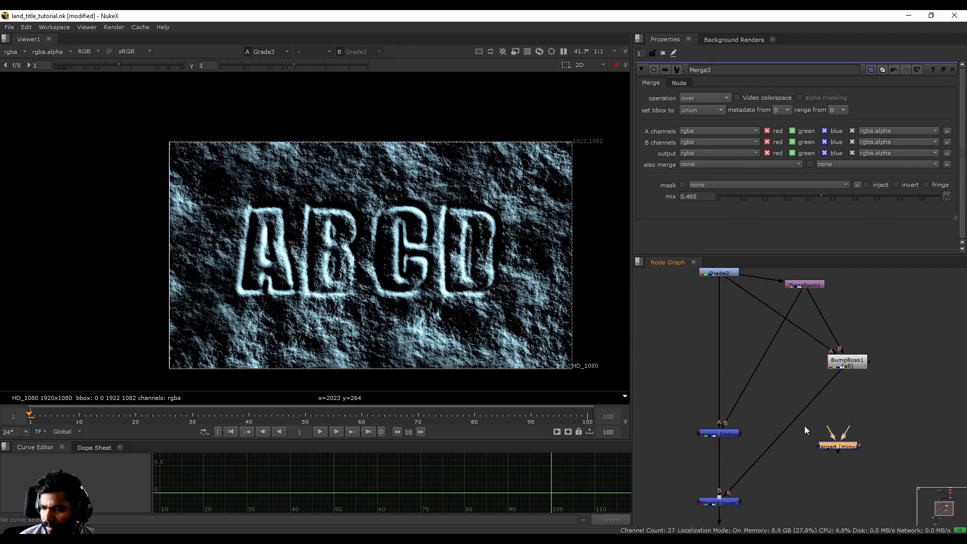
- Connect the A input of Merge4 to Grade2 and its B input to the Transform node
left_click_drag(828, 434, 717, 274)
left_click_drag(850, 427, 804, 285)
scroll(829, 443, "up", 4)
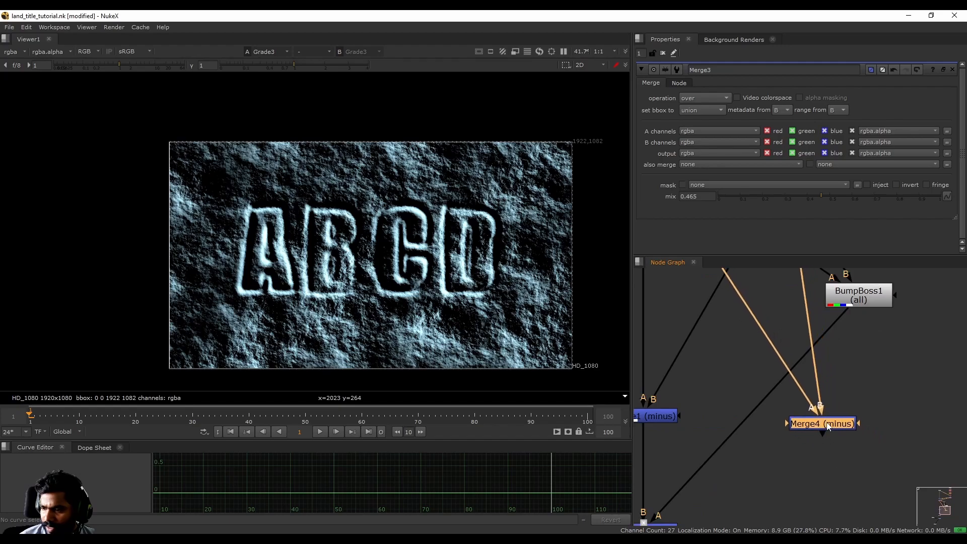
- View the Merge4 (minus) output and swap its A and B inputs to invert the subtraction
key("1")
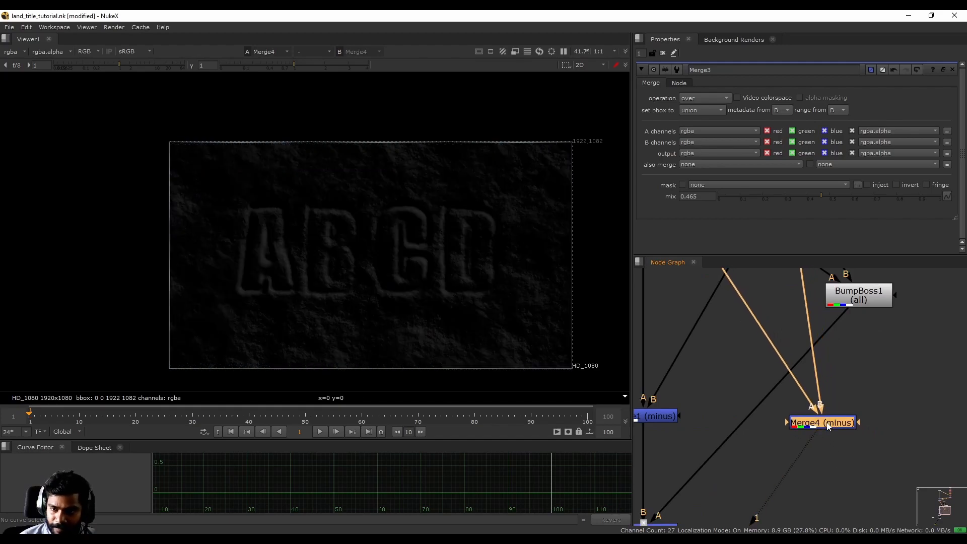
key("shift+x")
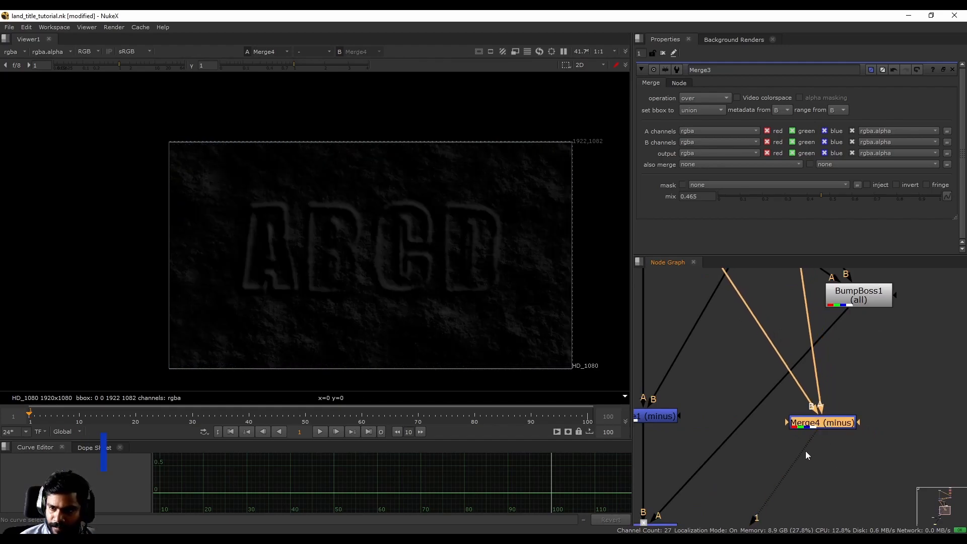
middle_click_drag(777, 467, 800, 383)
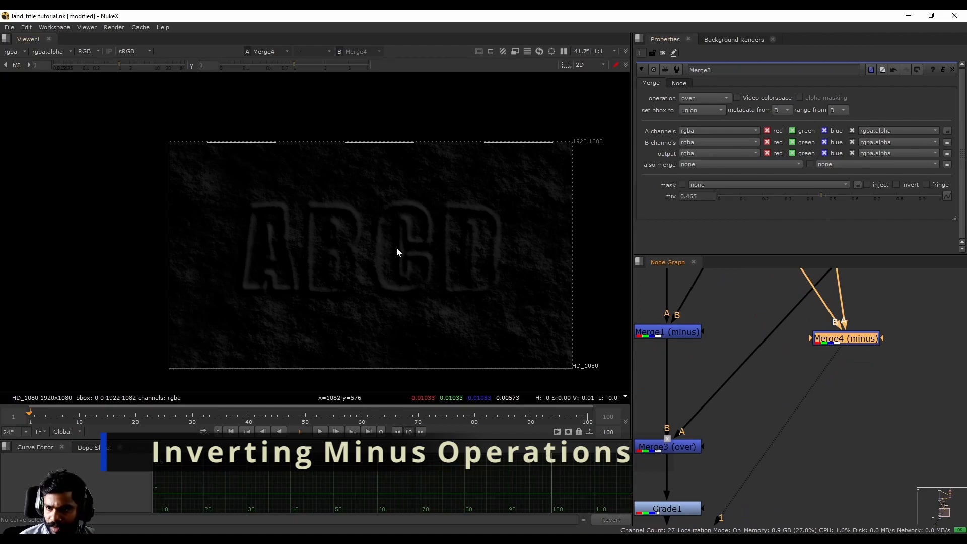
- Compare the outputs of the Merge1 and Merge4 minus nodes in the viewer
scroll(397, 247, "up", 4)
scroll(379, 254, "down", 2)
left_click(678, 334)
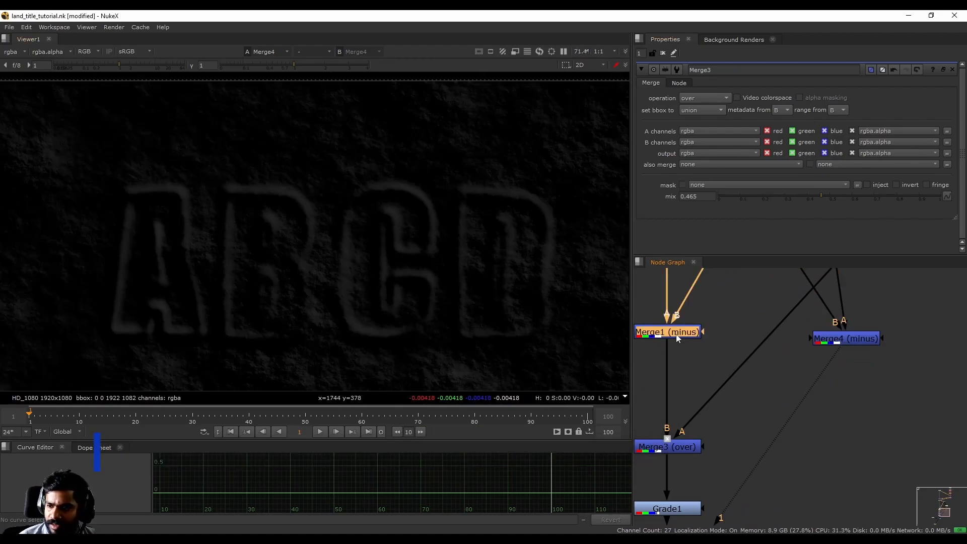
left_click(850, 339)
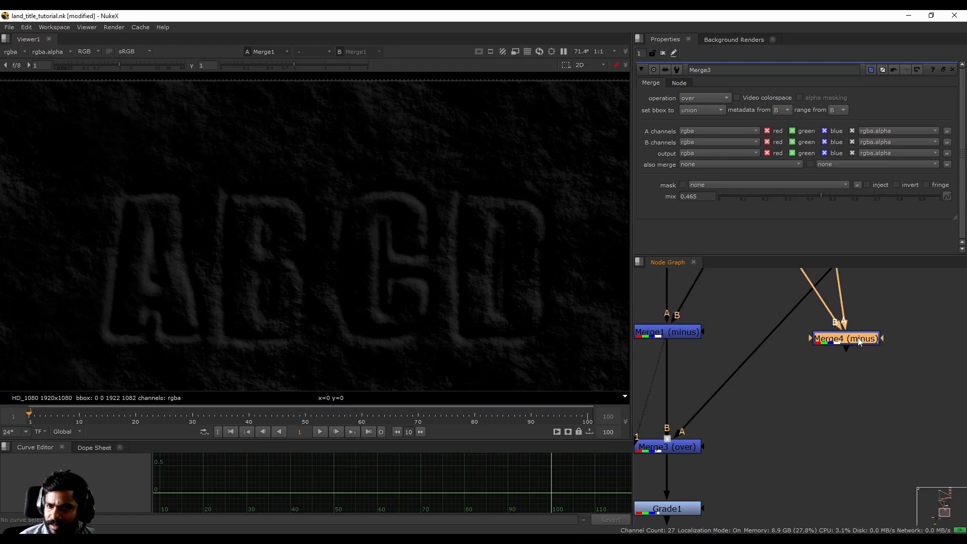
left_click(665, 339)
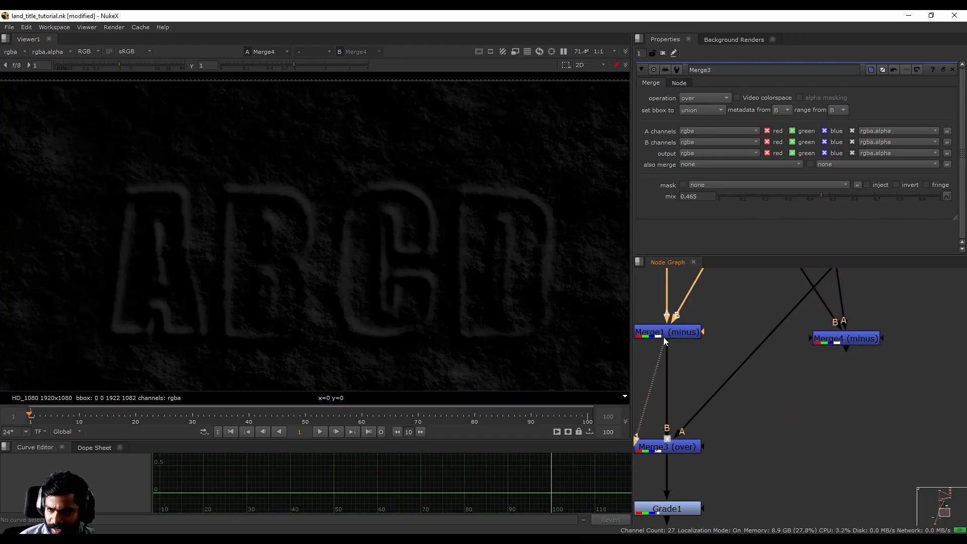
key("1")
left_click(852, 337)
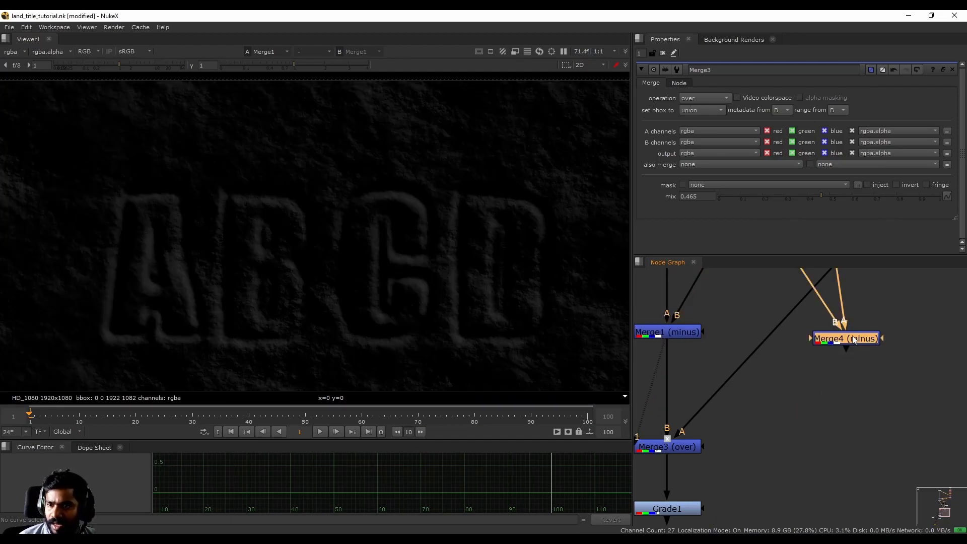
key("1")
- Add a Merge node with its A input connected to Merge1 and its B input to Merge4
left_click(760, 401)
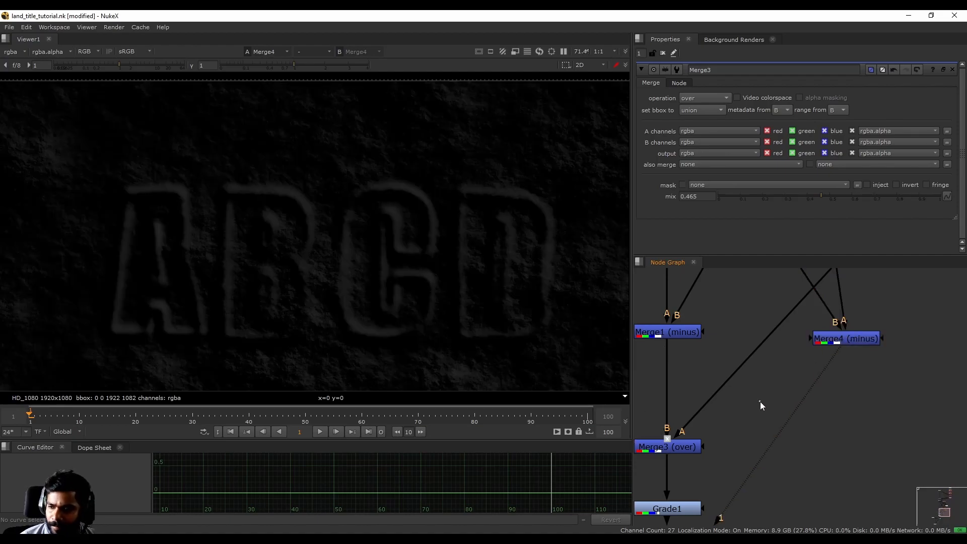
key("m")
left_click_drag(750, 380, 687, 335)
left_click_drag(780, 383, 844, 338)
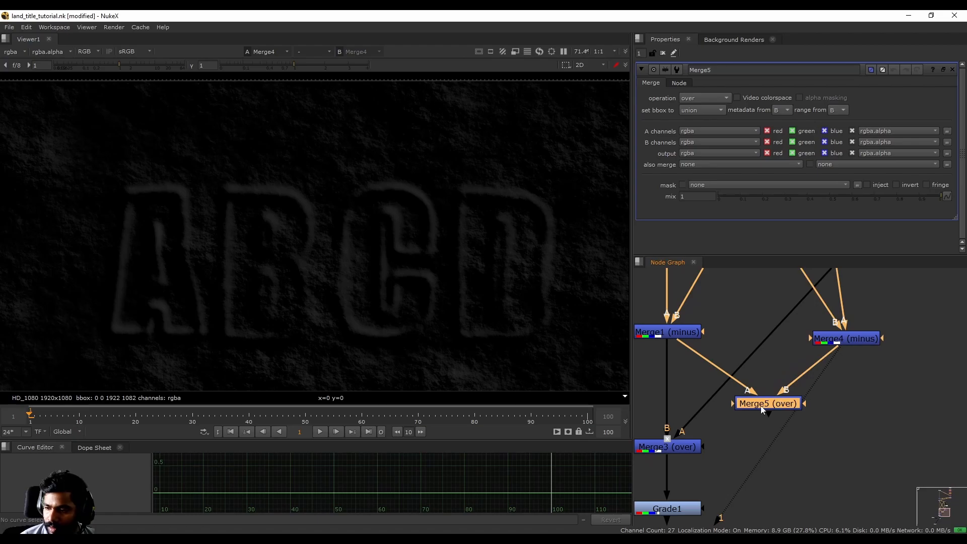
- Compare the Merge5 result in the viewer with the separate Merge1 and Merge4 outputs
key("1")
scroll(341, 261, "down", 2)
left_click(669, 332)
key("1")
left_click(845, 338)
key("1")
left_click(768, 403)
key("1")
- Insert a Clamp node directly after Merge1 (minus)
left_click(669, 329)
key("Tab")
type("clam")
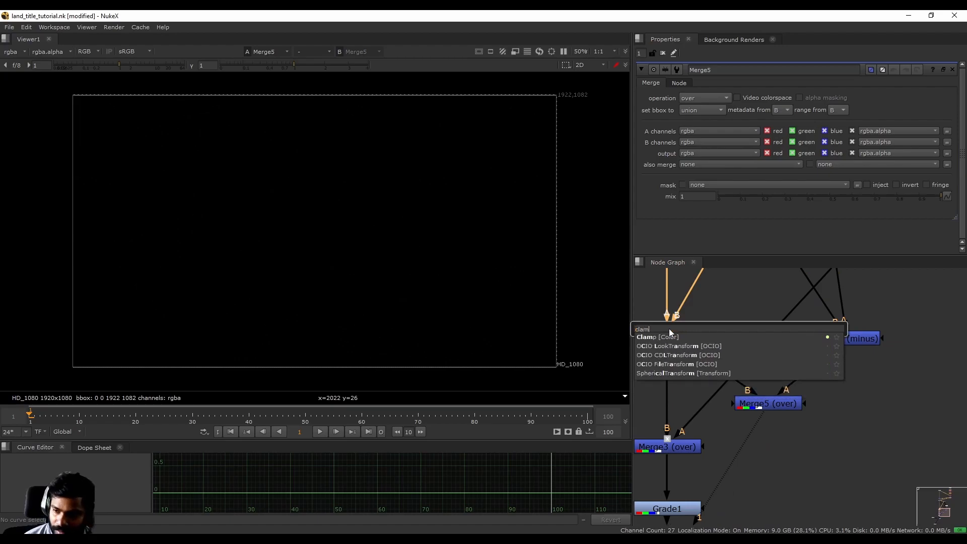
key("Return")
- Copy the Clamp1 node and paste it directly after Merge4 (minus)
left_click(870, 340)
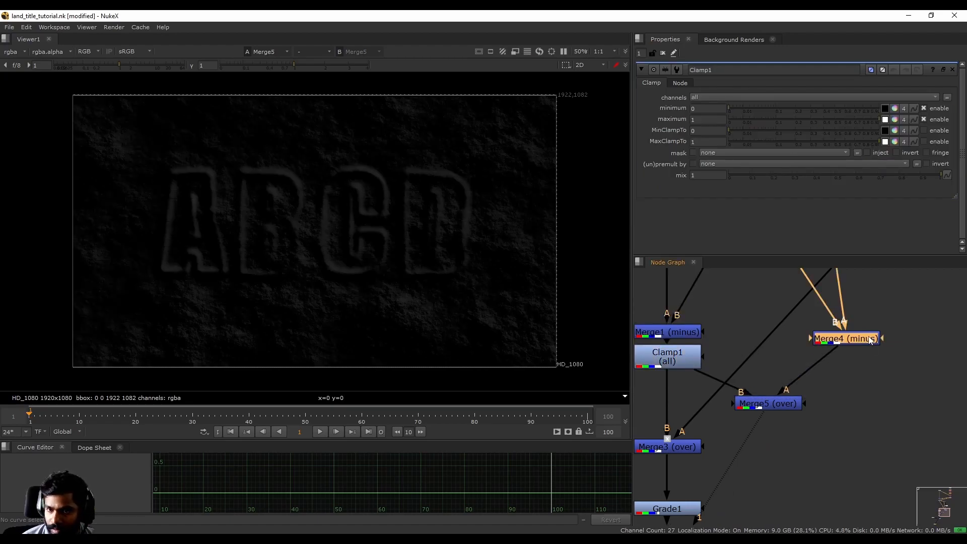
left_click(697, 363)
key("ctrl+c")
left_click(833, 340)
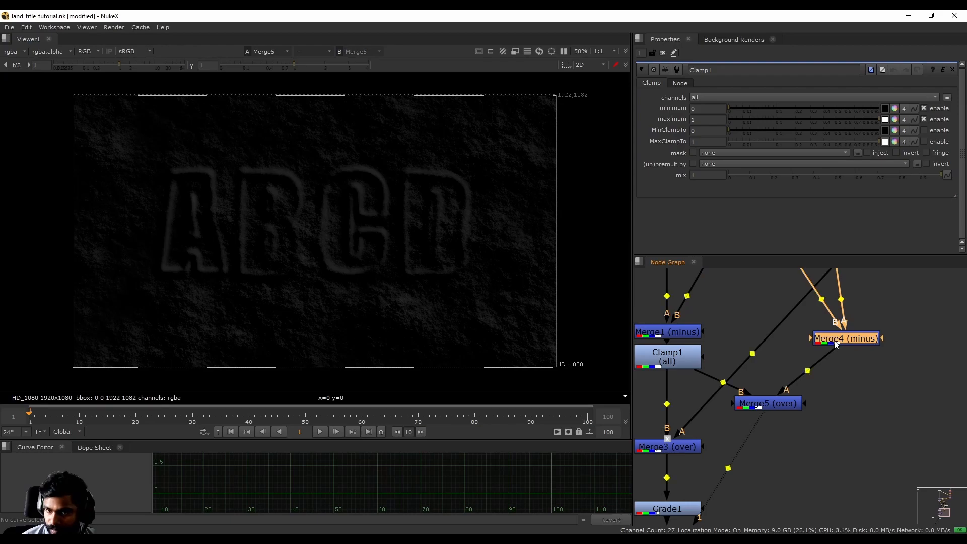
key("ctrl+v")
- Lower the mix of Merge5 to 0.105 and frame the whole image
scroll(377, 252, "up", 4)
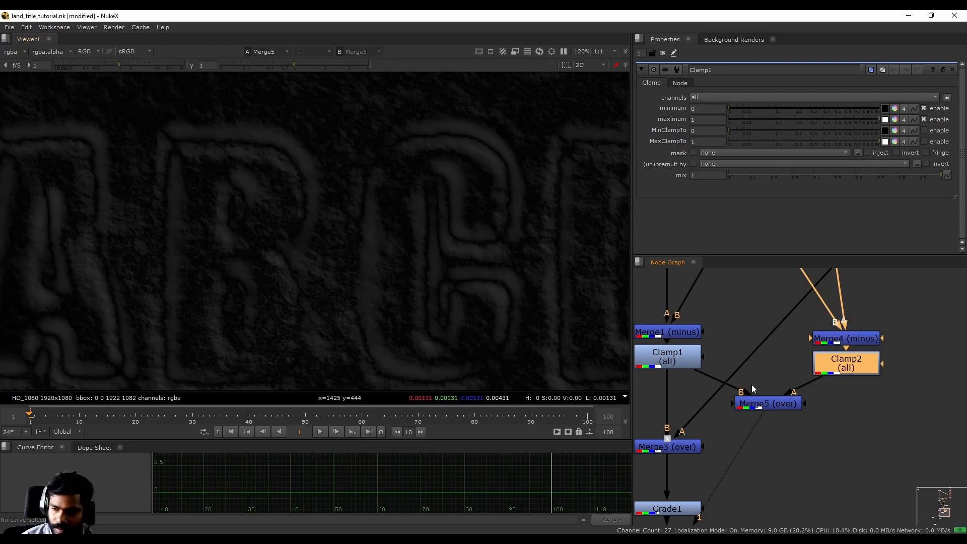
left_click(786, 405)
double_click(787, 403)
left_click_drag(869, 194, 741, 191)
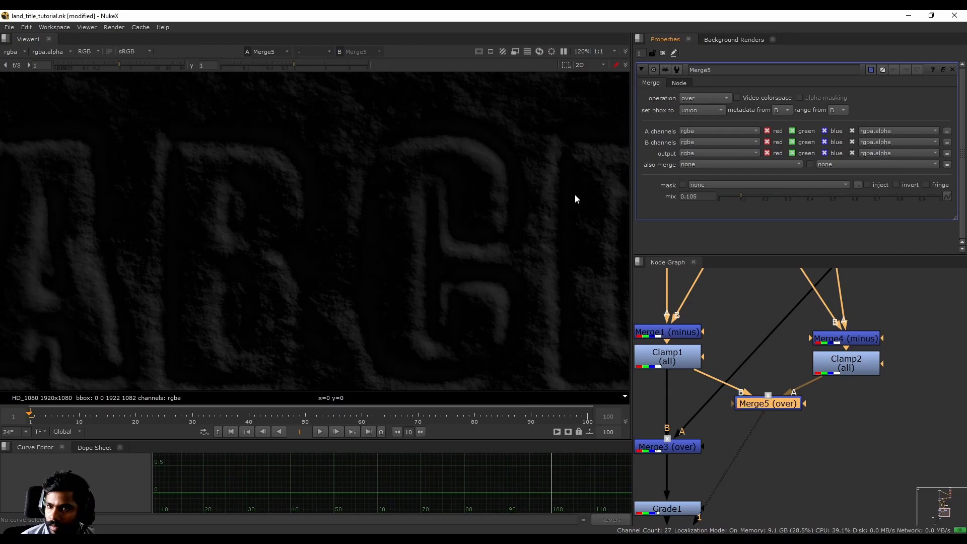
key("f")
- View the output of Grade3 and disable that node to remove the colour tint
middle_click_drag(684, 451, 713, 322)
scroll(701, 414, "down", 1)
left_click(697, 449)
key("1")
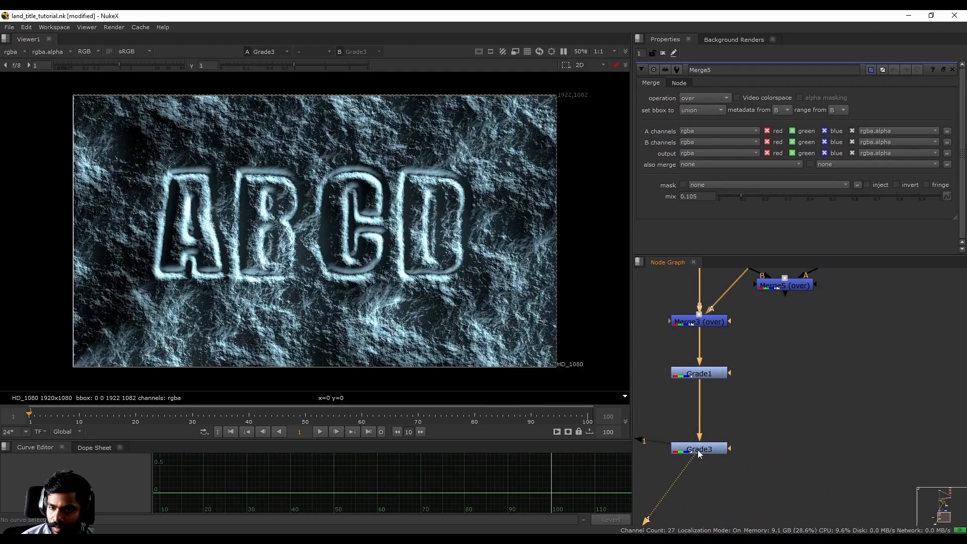
key("d")
- Disable Merge3 (over) and connect its B input to Merge5
left_click(708, 375)
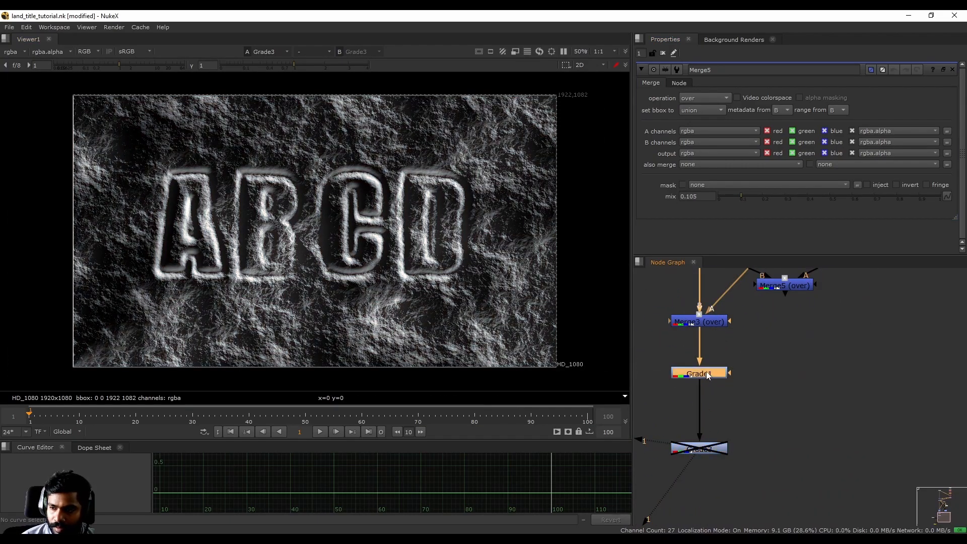
middle_click_drag(715, 323, 715, 415)
left_click(708, 417)
key("d")
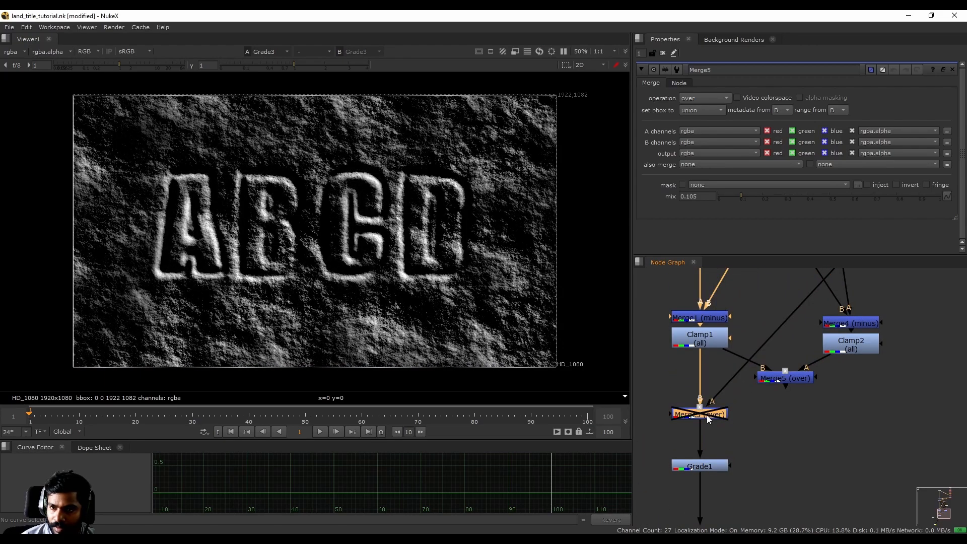
left_click_drag(700, 399, 776, 383)
left_click(732, 375)
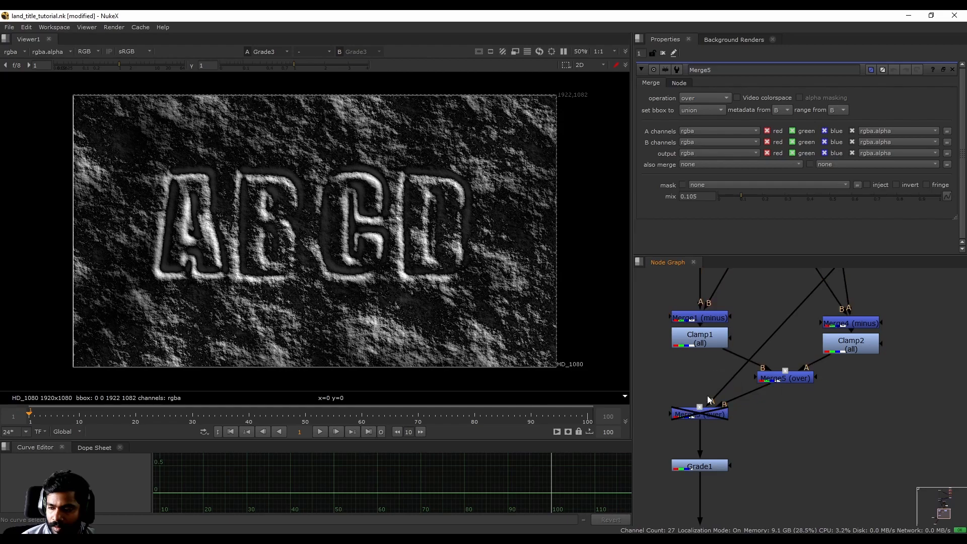
- Place Merge5 in the main branch between Clamp1 and Grade1, and detach the disabled Merge3 off to the side
left_click_drag(785, 377, 700, 382)
left_click_drag(711, 418, 932, 424)
middle_click_drag(713, 386, 717, 331)
left_click(715, 324)
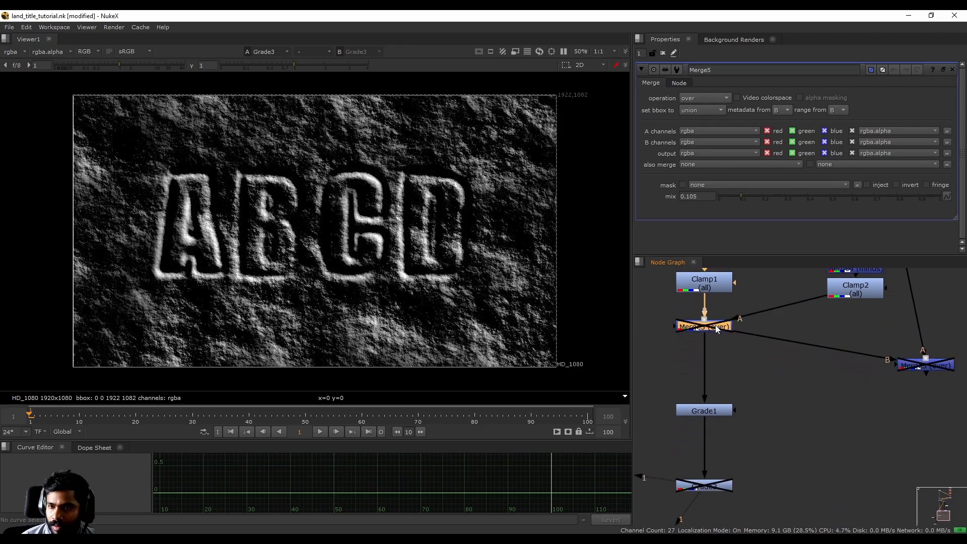
- Lower the mix of Merge5 to 0.055 and check the softened shadows around the letters
left_click_drag(741, 196, 729, 198)
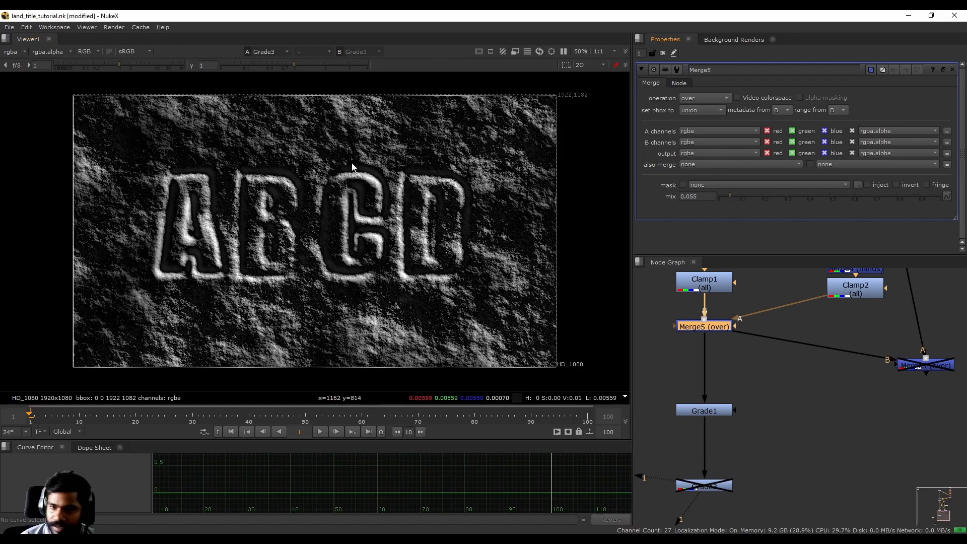
scroll(284, 160, "up", 10)
scroll(246, 192, "down", 10)
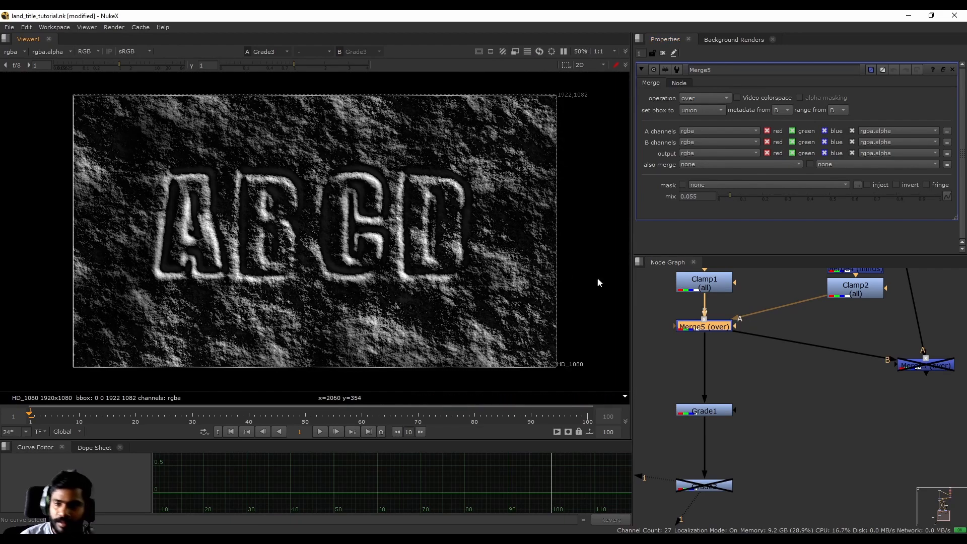
- Compare the whole title with Merge5 disabled and enabled
scroll(280, 192, "up", 3)
middle_click_drag(749, 362, 736, 404)
key("d")
key("d")
key("d")
key("d")
key("d")
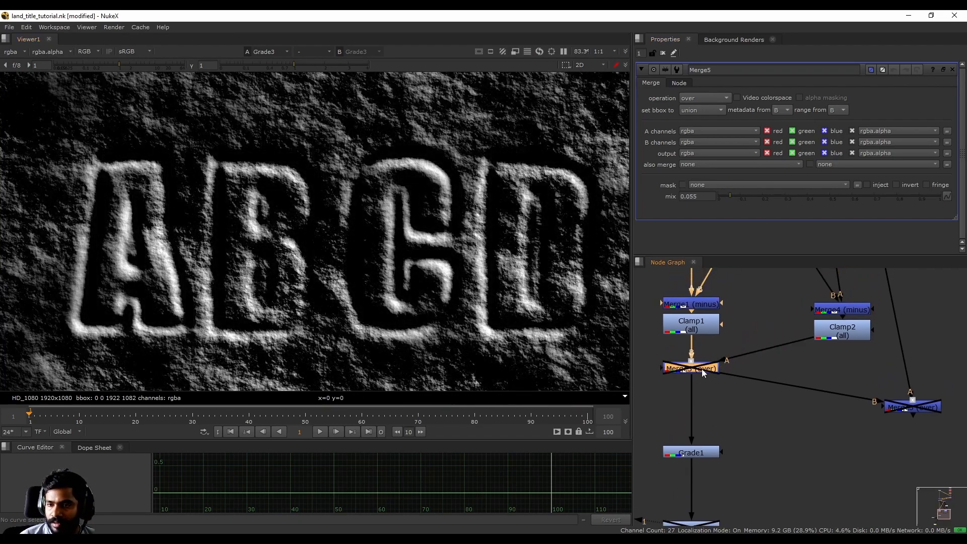
key("d")
key("d")
key("d")
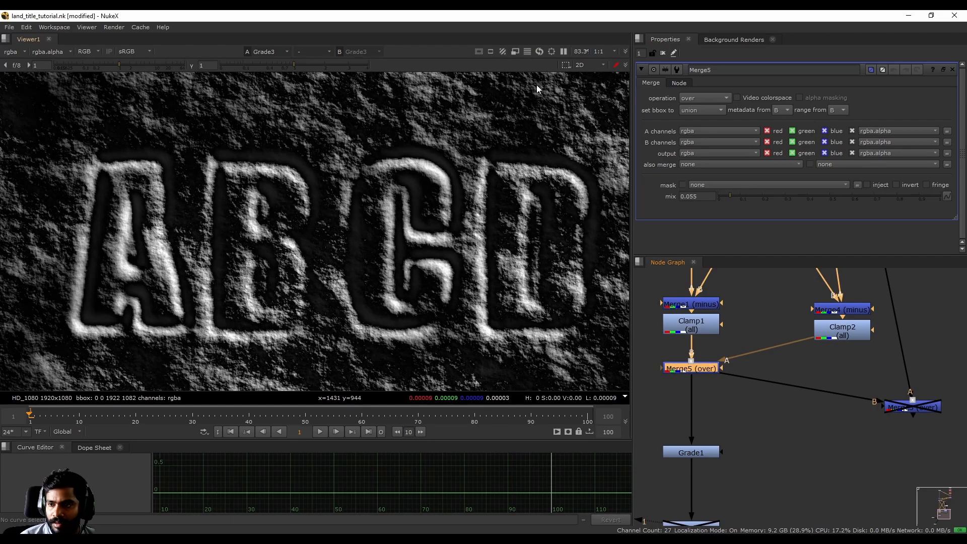
- Examine the dark pixels beside a letter's edge up close with Merge5 off and on, leaving the node enabled
scroll(584, 165, "up", 8)
key("d")
scroll(374, 128, "up", 4)
key("d")
key("d")
key("d")
key("d")
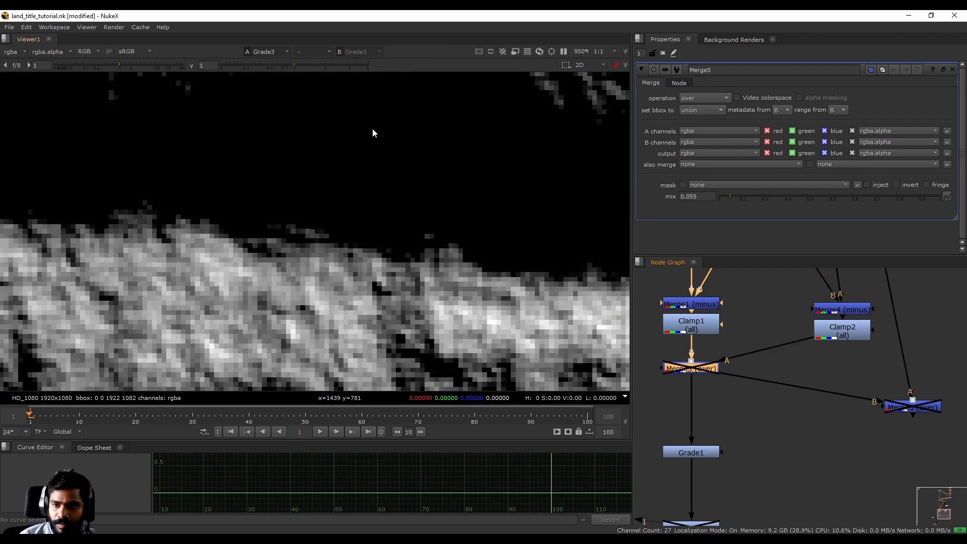
key("d")
key("d")
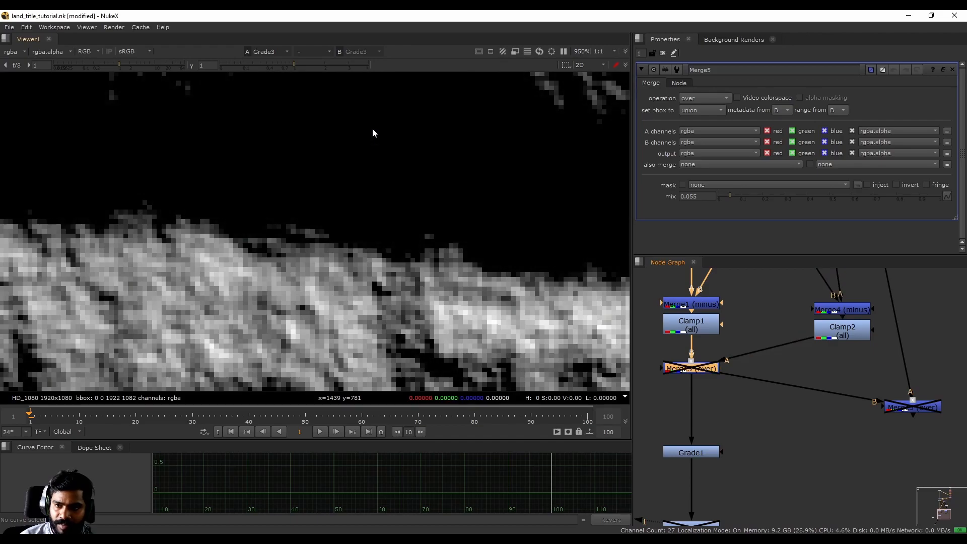
left_click(369, 155, "ctrl")
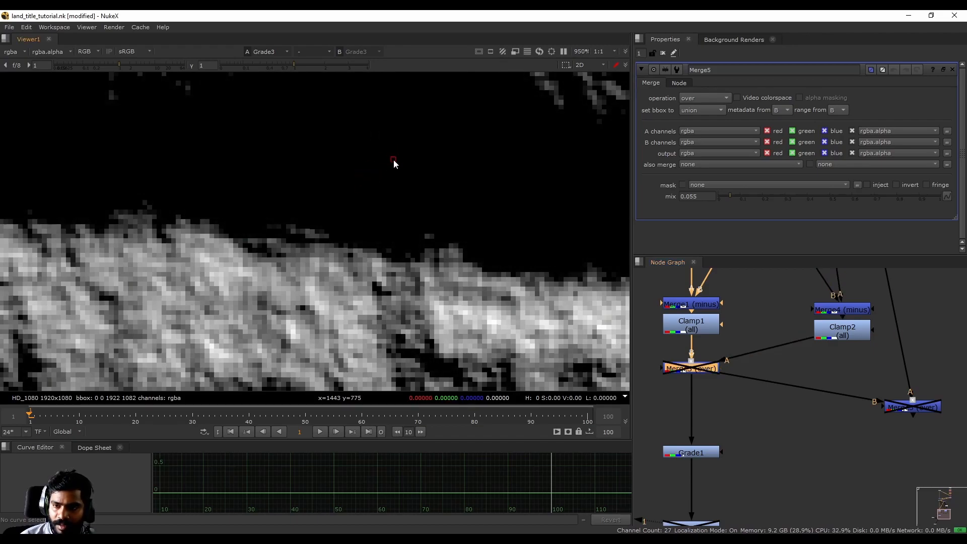
key("d")
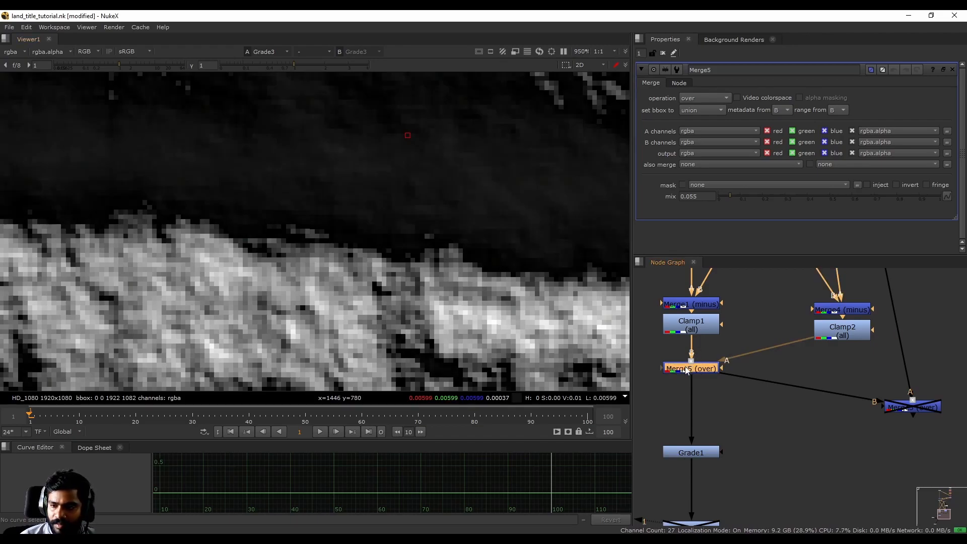
scroll(475, 222, "down", 10)
scroll(217, 194, "up", 4)
scroll(220, 191, "down", 3)
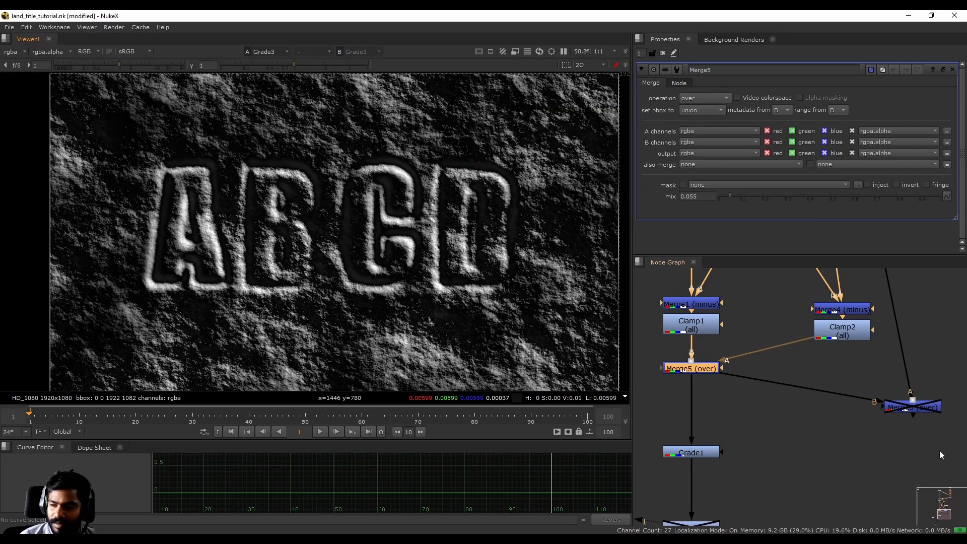
- Delete the BumpBoss1 node and the disabled Merge3 node from the node graph
middle_click_drag(926, 412, 839, 473)
scroll(834, 447, "down", 4)
scroll(848, 373, "up", 2)
left_click(818, 348)
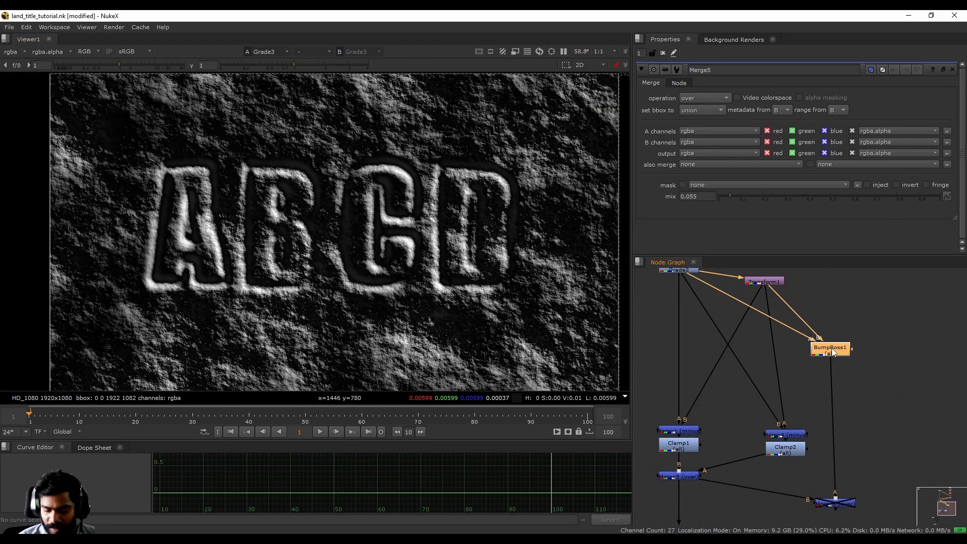
key("Delete")
middle_click_drag(837, 496, 842, 445)
scroll(842, 445, "up", 1)
left_click(841, 455)
key("Delete")
- View the output of Merge1 (minus) and Merge4 (minus) in turn to compare the two lighting directions
middle_click_drag(706, 391, 765, 354)
scroll(745, 323, "up", 2)
left_click(693, 367)
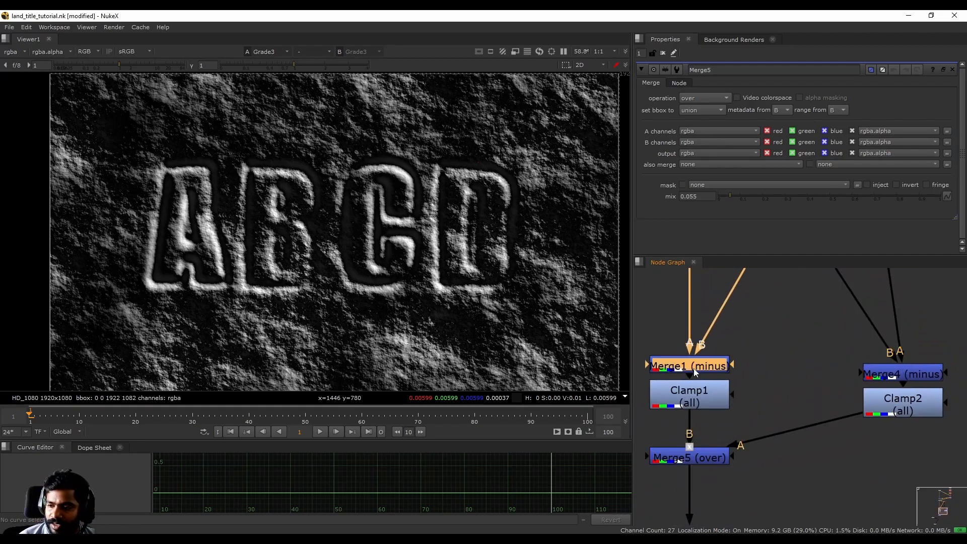
key("1")
left_click(913, 377)
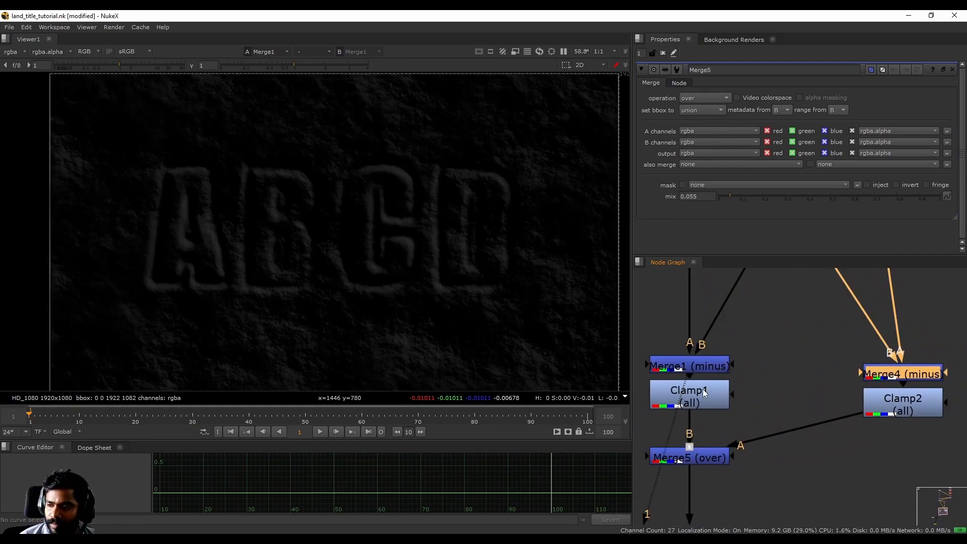
left_click(694, 366)
key("1")
left_click(920, 374)
key("1")
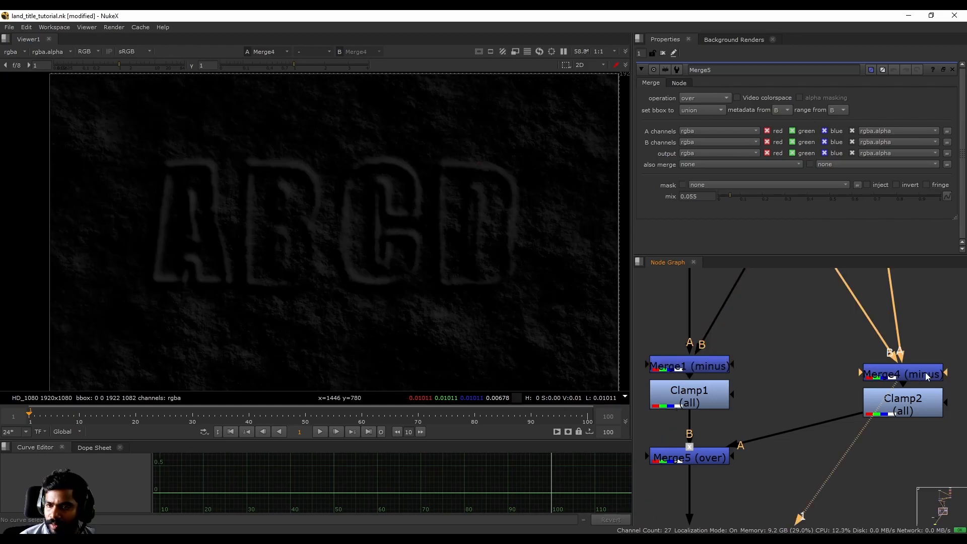
- View Merge1 and Clamp1 in turn and examine the dark pixels around the letter edges up close
left_click(714, 397)
middle_click_drag(714, 422, 722, 382)
left_click(714, 342)
key("1")
left_click(717, 383)
key("1")
scroll(469, 154, "up", 5)
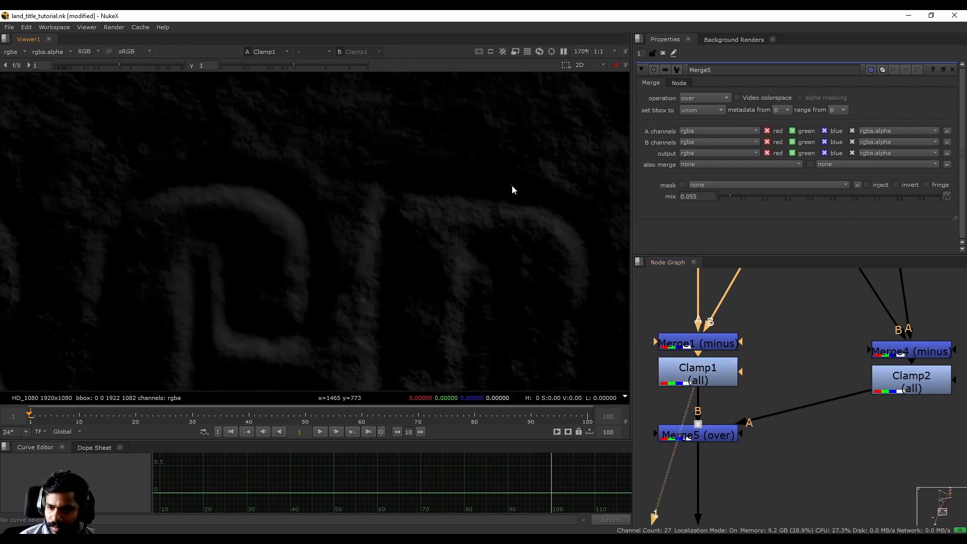
- View Merge4 and Clamp2 in turn to examine the same pixels before and after clamping
middle_click_drag(756, 383, 698, 387)
left_click(854, 355)
key("1")
left_click(850, 388)
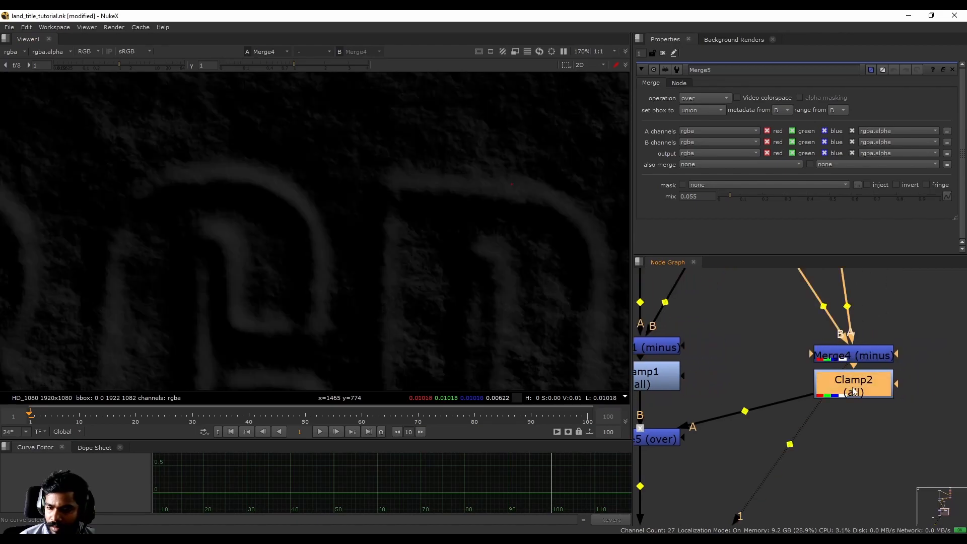
key("1")
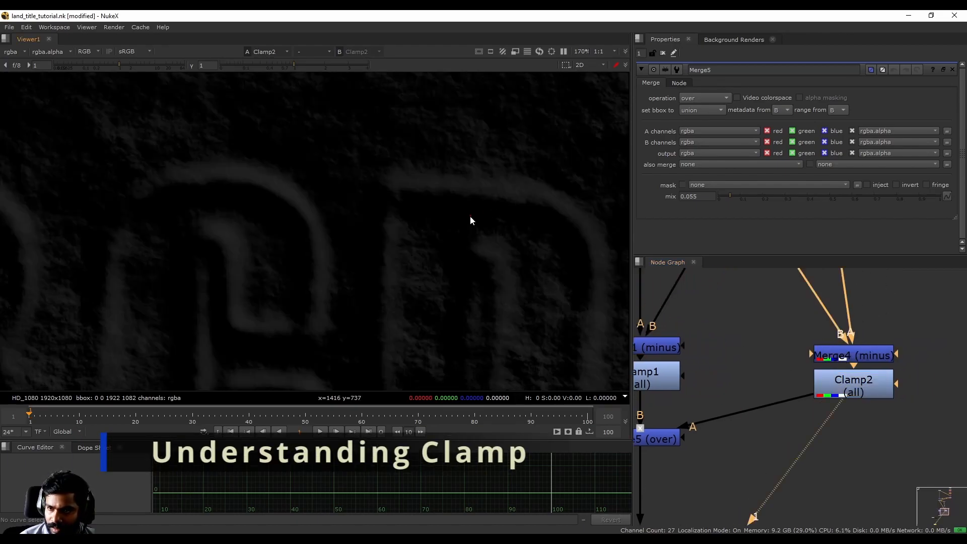
- Disable both Clamp2 and Clamp1
middle_click_drag(755, 403, 781, 372)
left_click(879, 352)
key("d")
left_click(686, 339)
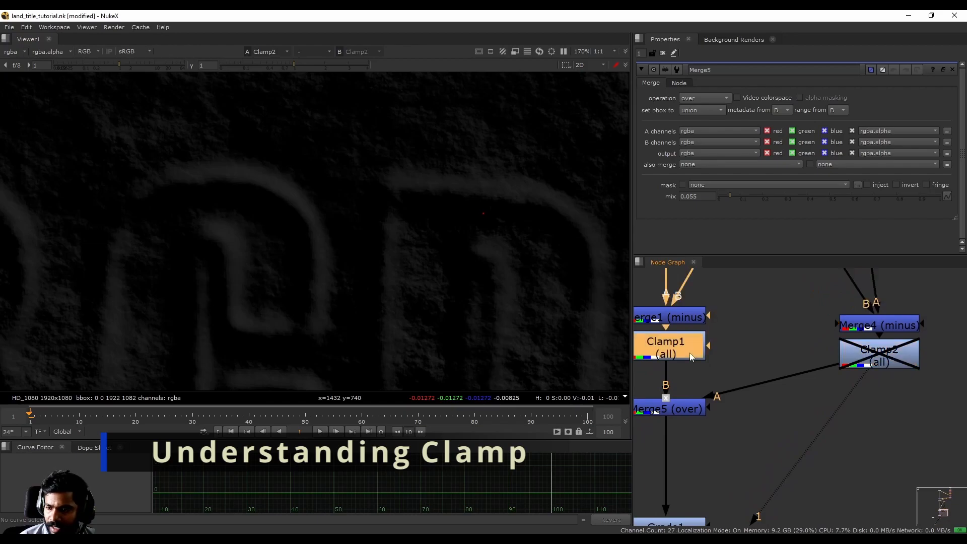
key("d")
- View the unclamped outputs of Merge1 and Merge4 and compare the sampled pixel's values
left_click(675, 316)
key("1")
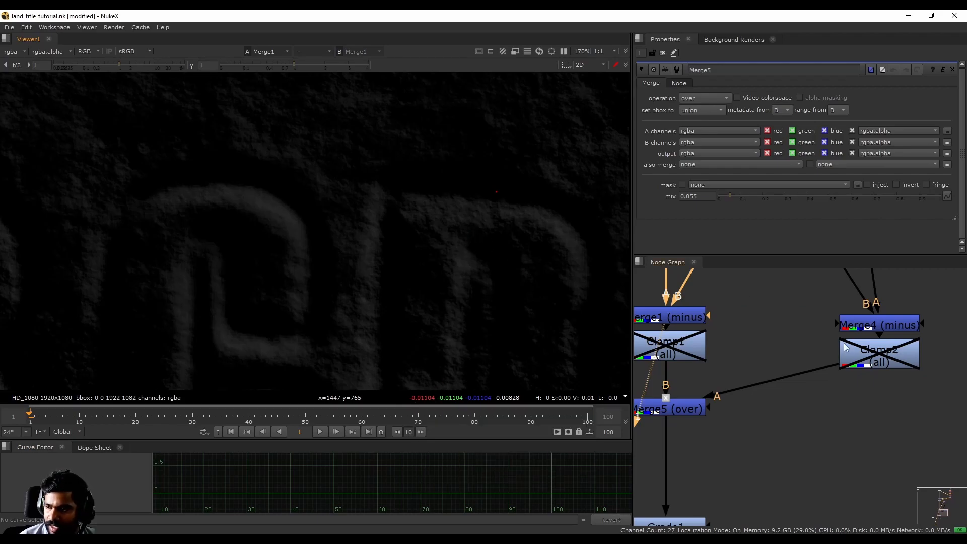
middle_click_drag(745, 348, 708, 340)
left_click(842, 322)
key("1")
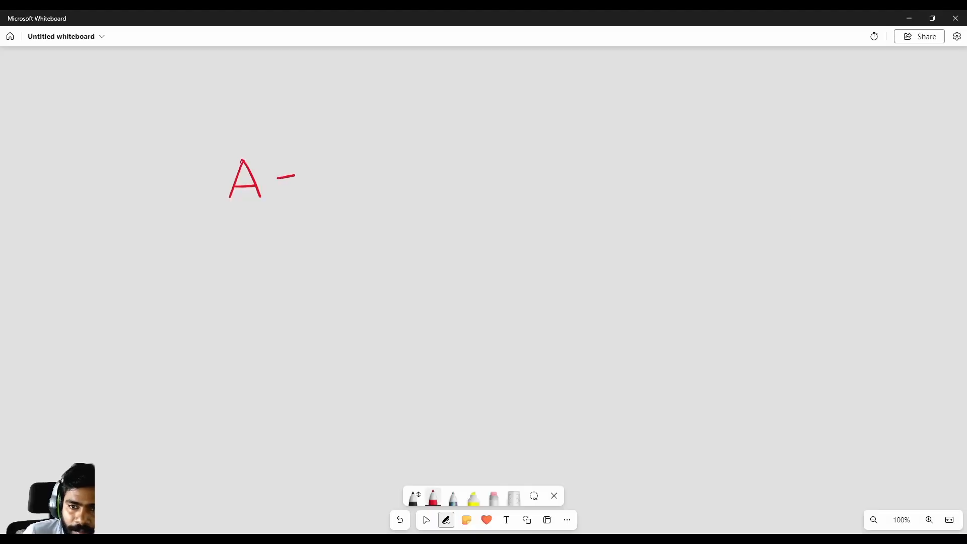
- Switch to Microsoft Whiteboard and handwrite the equation N1 = A − B in red
left_click_drag(310, 151, 311, 185)
mouse_move(310, 153)
left_mouse_down()
mouse_move(324, 156)
mouse_move(312, 186)
left_mouse_up()
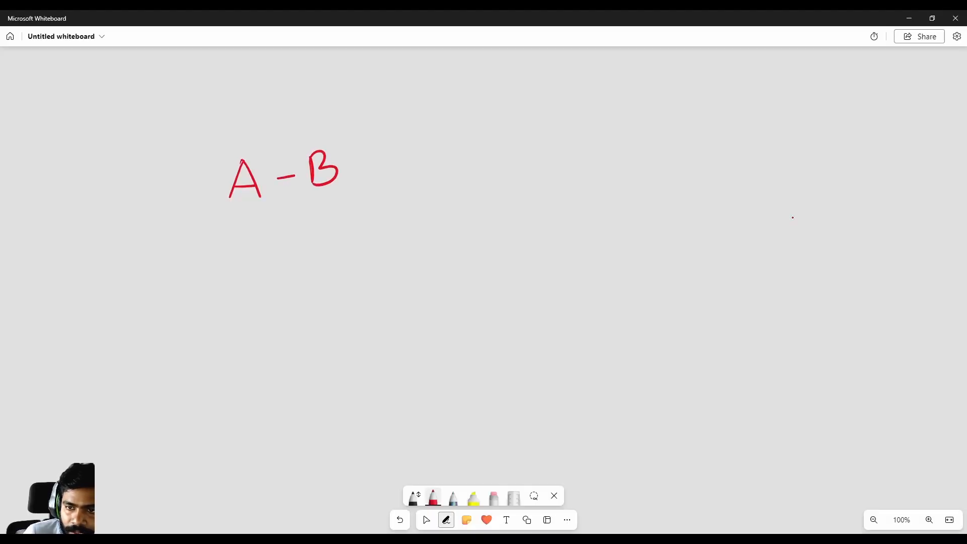
left_click_drag(120, 163, 125, 198)
left_click_drag(146, 193, 144, 206)
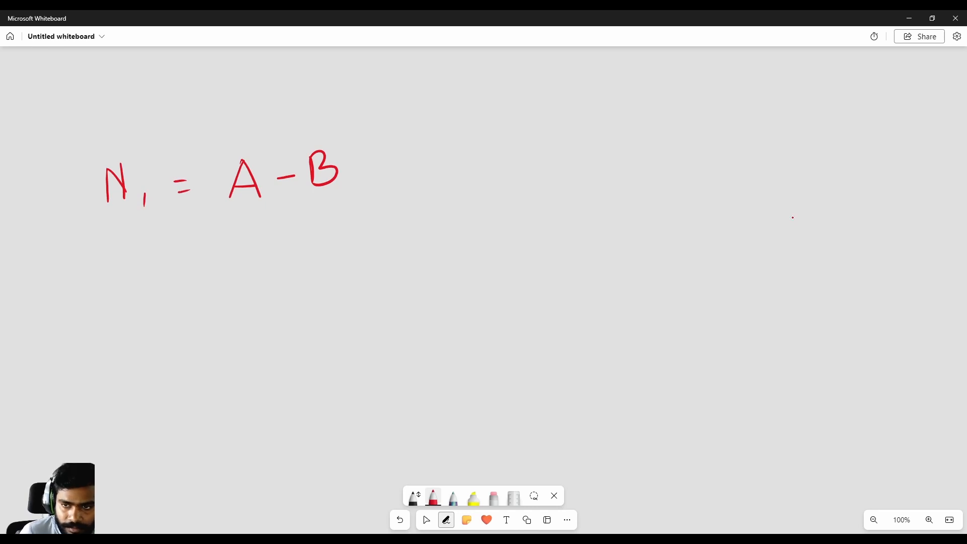
- Handwrite the equation N2 = B − A in red beneath the first equation
left_click_drag(110, 258, 110, 267)
mouse_move(109, 242)
left_mouse_down()
mouse_move(129, 237)
mouse_move(148, 281)
mouse_move(162, 279)
left_mouse_up()
left_click_drag(192, 246, 202, 244)
left_click_drag(194, 257, 207, 255)
left_click_drag(254, 225, 253, 253)
left_click_drag(256, 223, 255, 254)
left_click_drag(285, 243, 346, 256)
left_click_drag(321, 245, 344, 241)
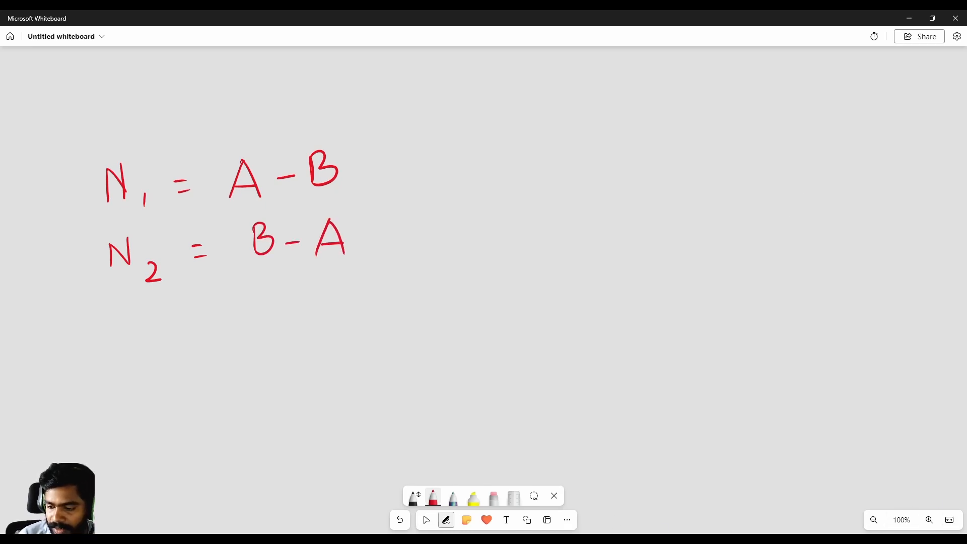
- Switch back to NukeX and compare the outputs of Merge1 and Merge4 again
mouse_move(570, 530)
left_click(707, 512)
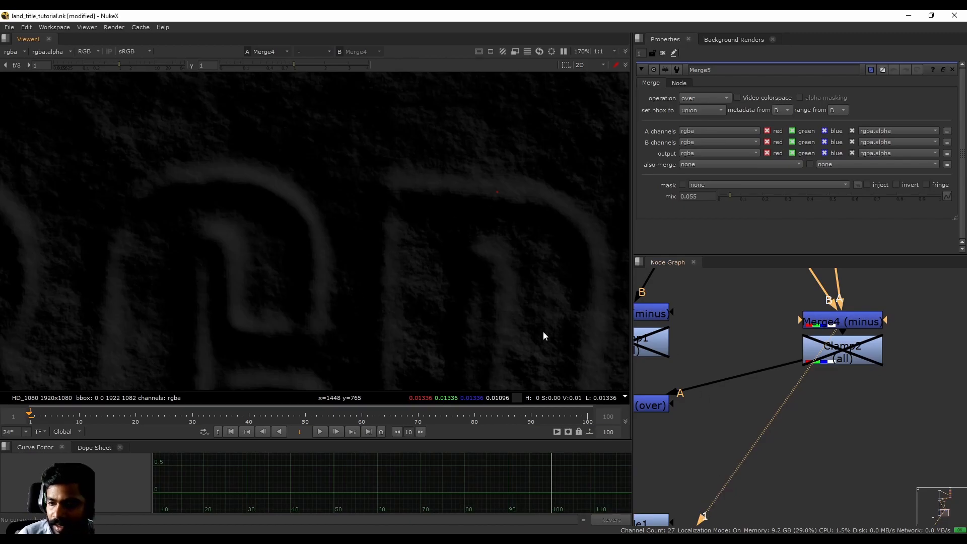
scroll(778, 375, "down", 3)
scroll(696, 344, "up", 3)
left_click(696, 343)
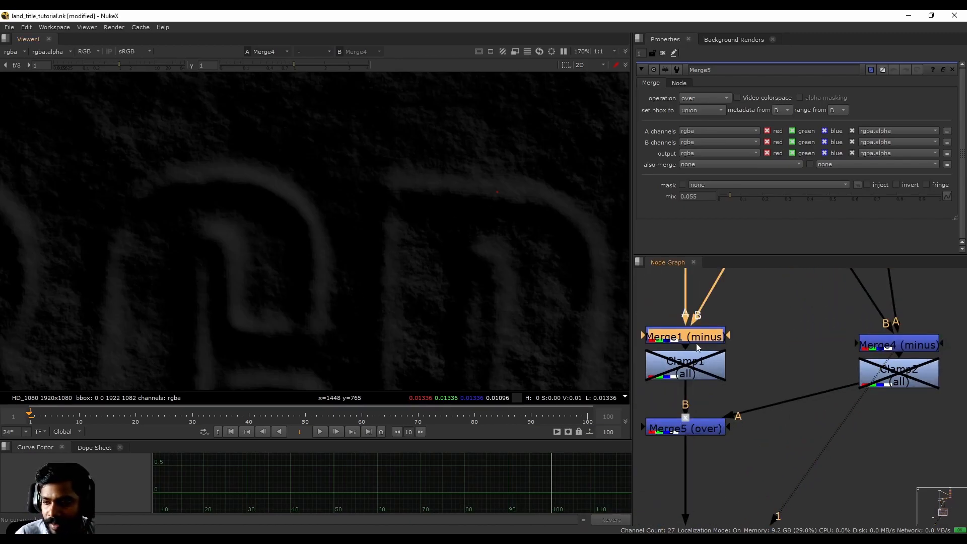
key("1")
left_click(877, 345)
key("1")
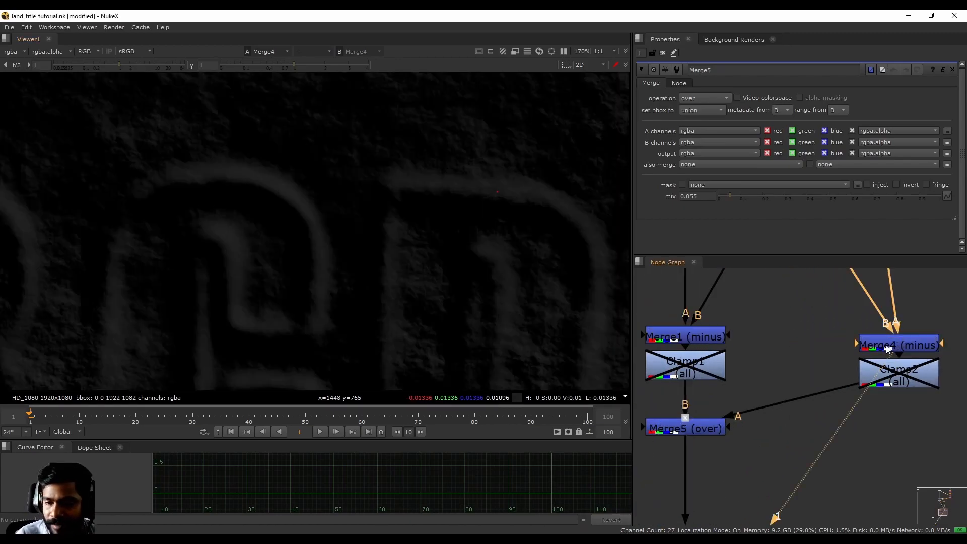
- View the output of Merge5 and check the formula of its over operation, keeping over selected
left_click_drag(794, 345, 812, 372)
middle_click_drag(709, 442, 715, 416)
left_click(709, 406)
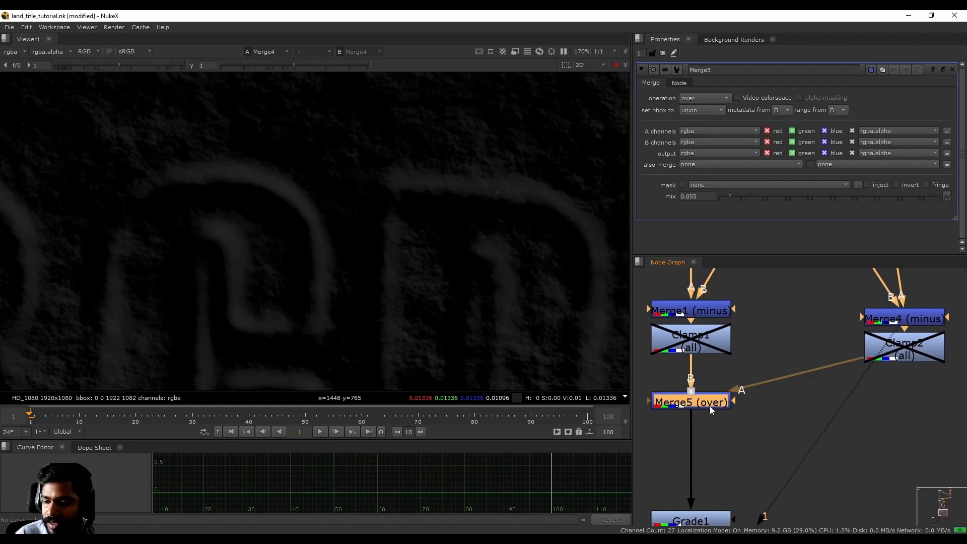
key("1")
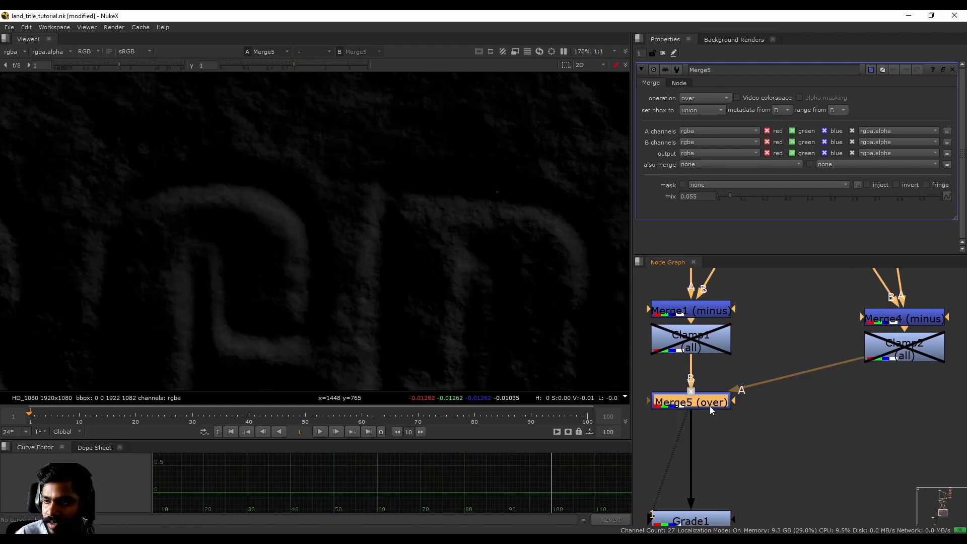
left_click(703, 100)
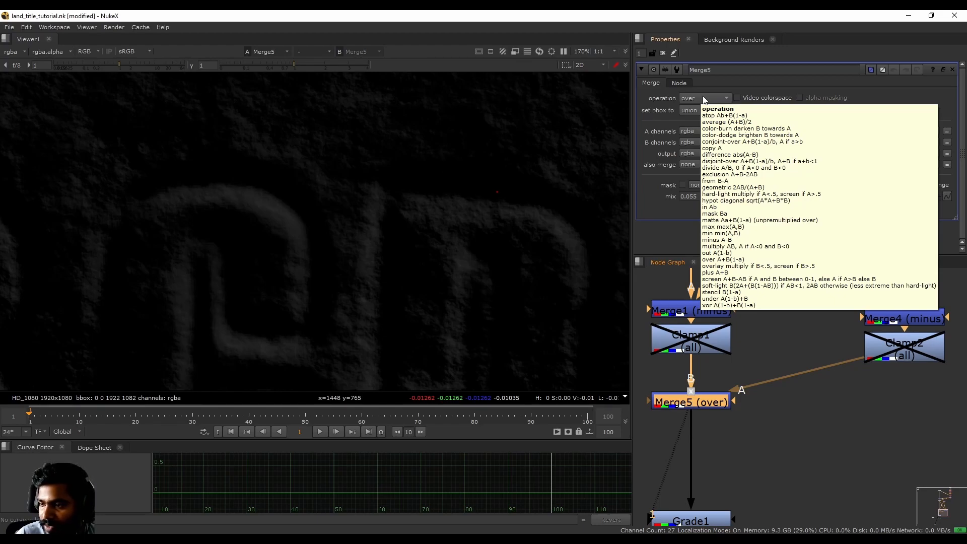
left_click(718, 260)
left_click(786, 433)
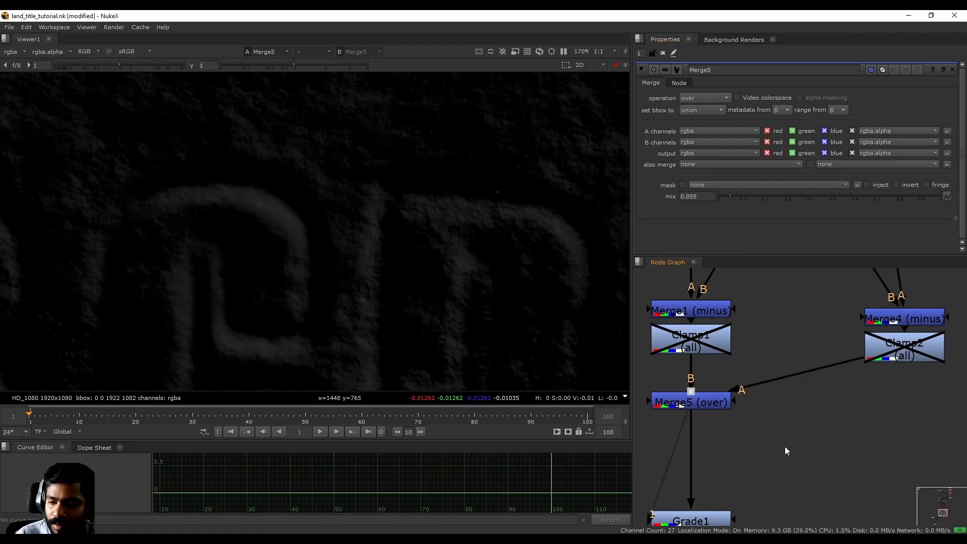
- Switch to Microsoft Whiteboard, write N1 + N2 = A − B + in red below the equations, and underline B − A
left_click(746, 539)
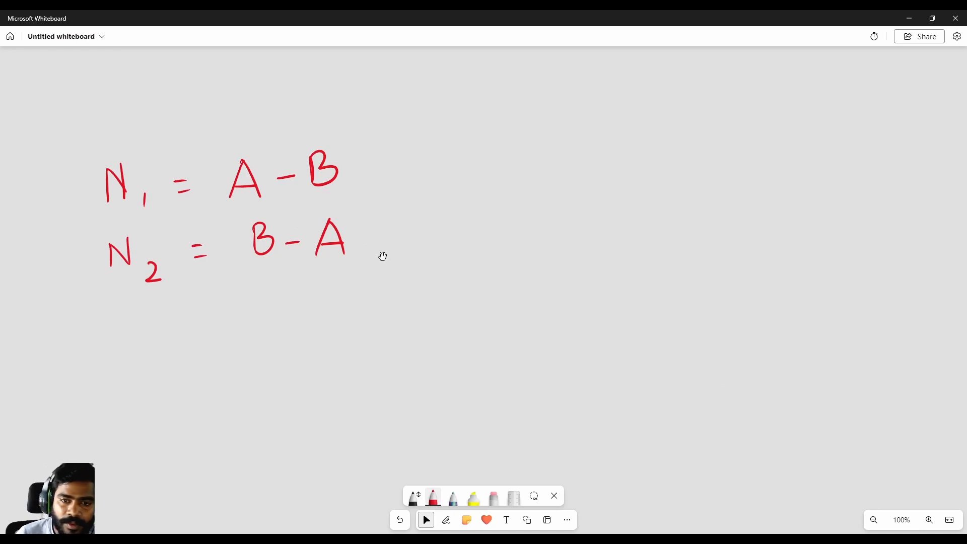
key("alt+w")
mouse_move(156, 346)
left_mouse_down()
mouse_move(157, 324)
mouse_move(173, 322)
mouse_move(187, 357)
left_mouse_up()
left_click_drag(210, 324, 209, 346)
mouse_move(199, 336)
left_mouse_down()
mouse_move(253, 322)
mouse_move(287, 356)
left_mouse_up()
left_click_drag(325, 324, 343, 325)
mouse_move(328, 332)
left_mouse_down()
mouse_move(429, 330)
mouse_move(424, 315)
left_mouse_up()
mouse_move(441, 315)
left_mouse_down()
mouse_move(472, 311)
mouse_move(466, 322)
left_mouse_up()
mouse_move(536, 296)
left_mouse_down()
mouse_move(535, 318)
mouse_move(549, 305)
left_mouse_up()
left_click_drag(260, 265, 336, 263)
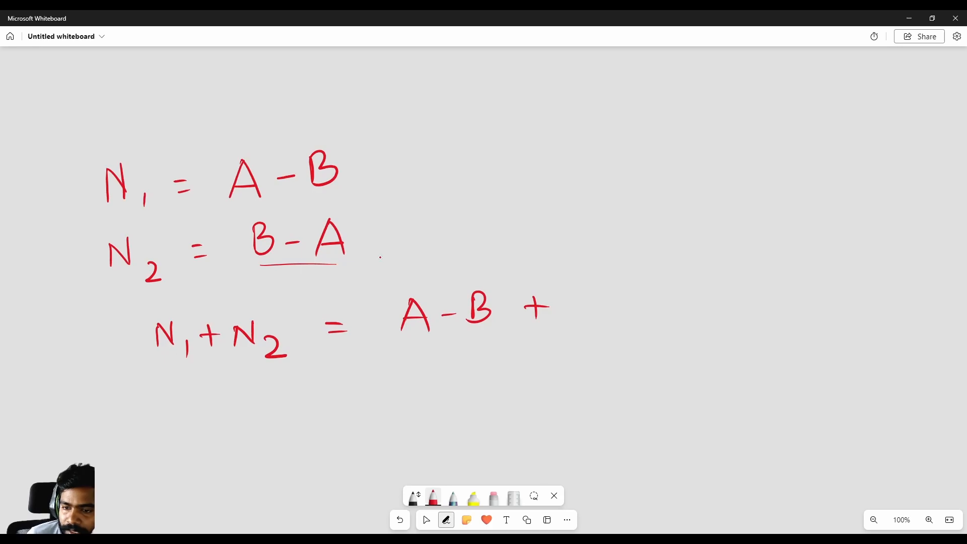
- Complete the sum with B − A and begin the result line with an equals sign
left_click_drag(570, 289, 572, 316)
left_click_drag(567, 288, 572, 317)
mouse_move(610, 304)
left_mouse_down()
mouse_move(631, 303)
mouse_move(651, 282)
left_mouse_up()
left_click_drag(650, 282, 661, 300)
left_click_drag(343, 383, 362, 390)
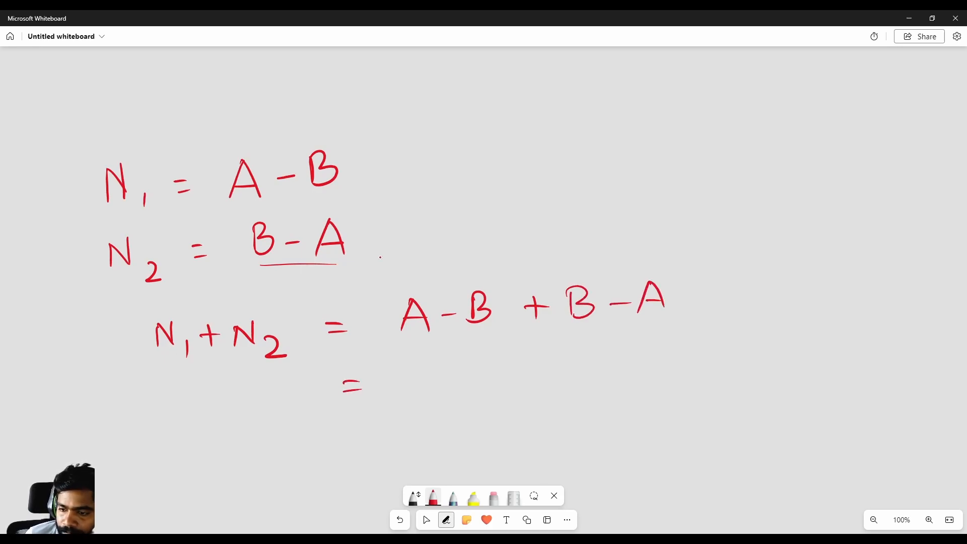
- Change the pen colour to light blue and strike through both A terms and both B terms in the sum
left_click(433, 497)
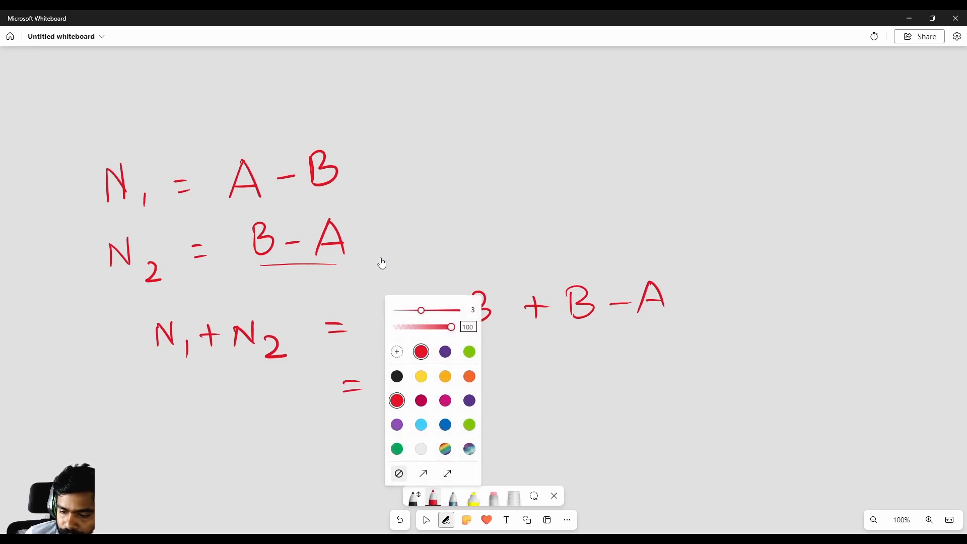
left_click(421, 424)
left_click(515, 405)
left_click_drag(434, 284, 397, 350)
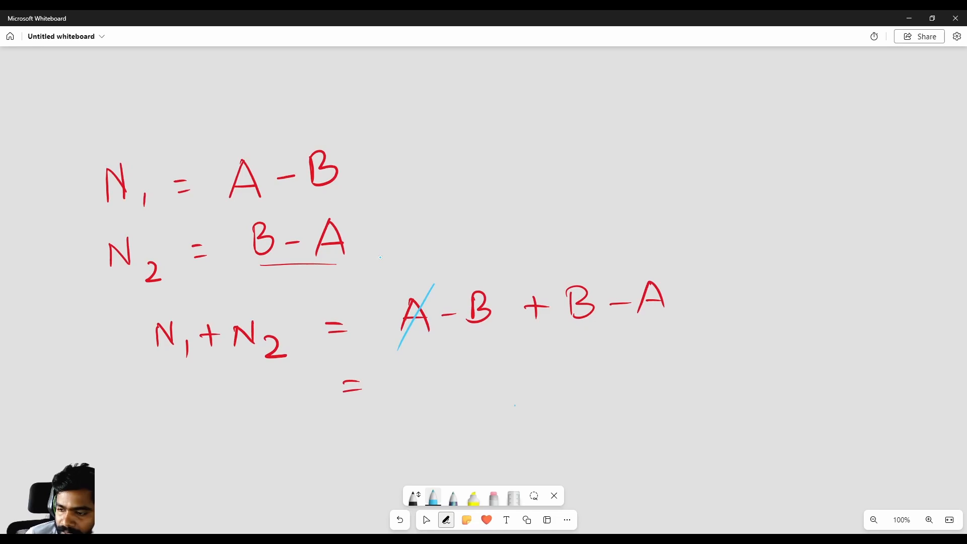
left_click_drag(672, 270, 623, 327)
left_click_drag(499, 276, 458, 338)
left_click_drag(598, 283, 560, 335)
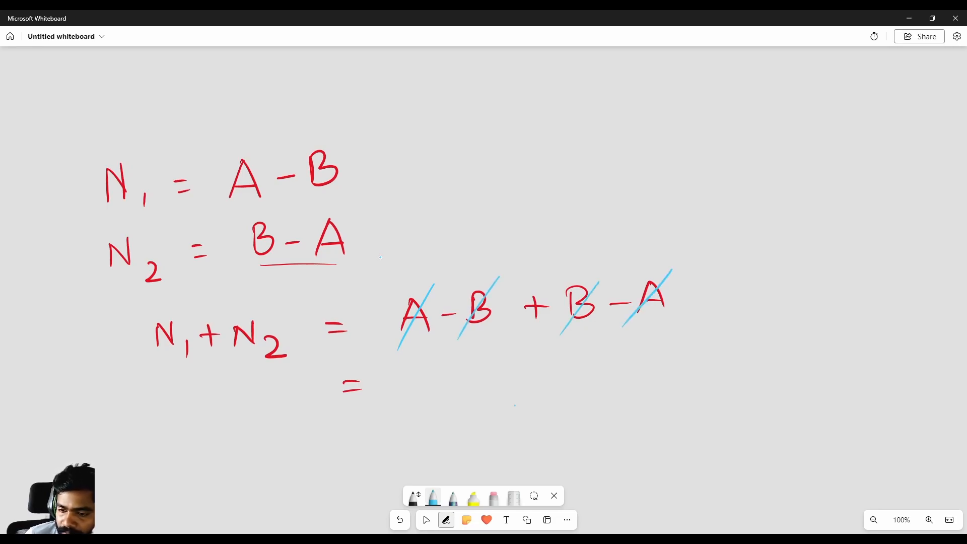
- Write 0 as the result of the sum, change the pen colour to red and redraw the 0 in red
left_click_drag(422, 375, 415, 373)
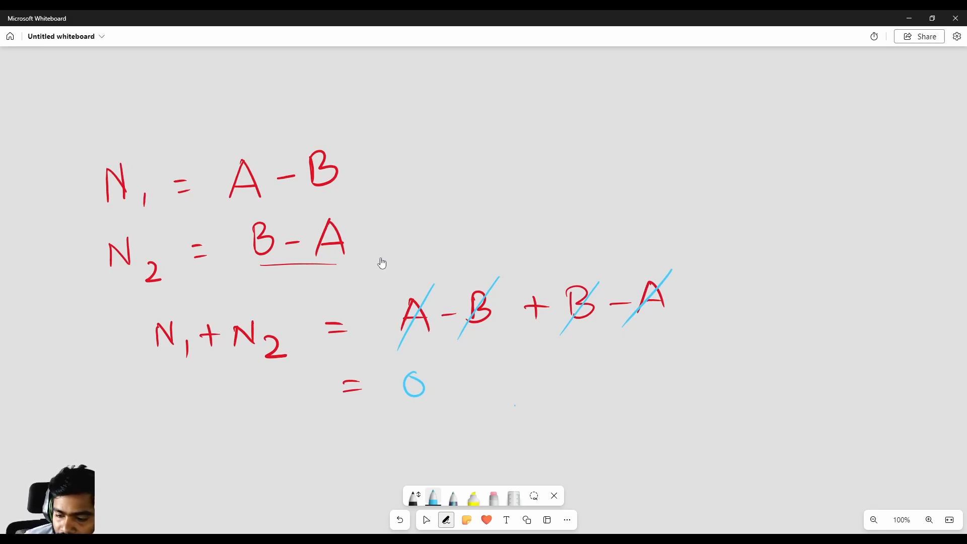
left_click(433, 498)
left_click(397, 401)
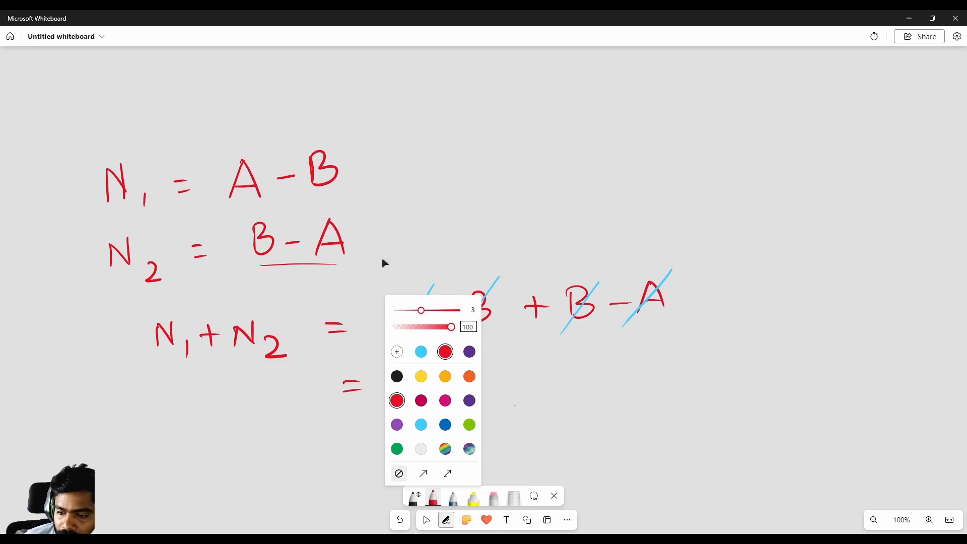
left_click(500, 374)
mouse_move(414, 373)
left_mouse_down()
mouse_move(403, 394)
mouse_move(422, 379)
left_mouse_up()
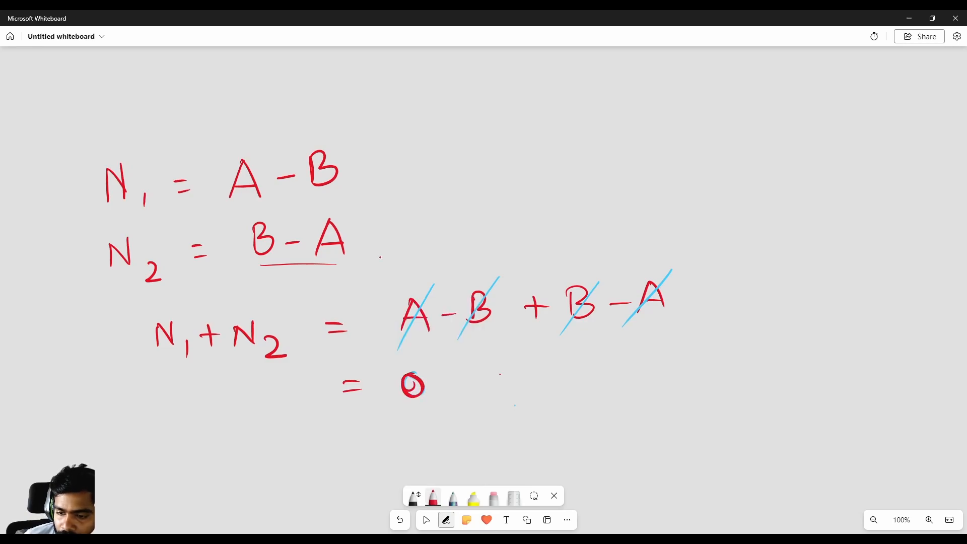
key("ctrl+z")
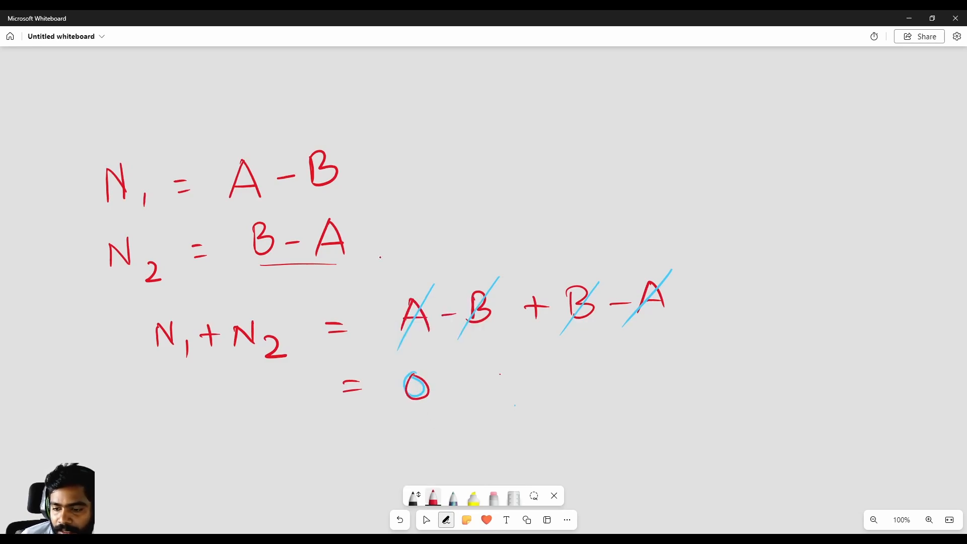
- Switch to NukeX and set the mix of Merge5 to 1
left_click(908, 18)
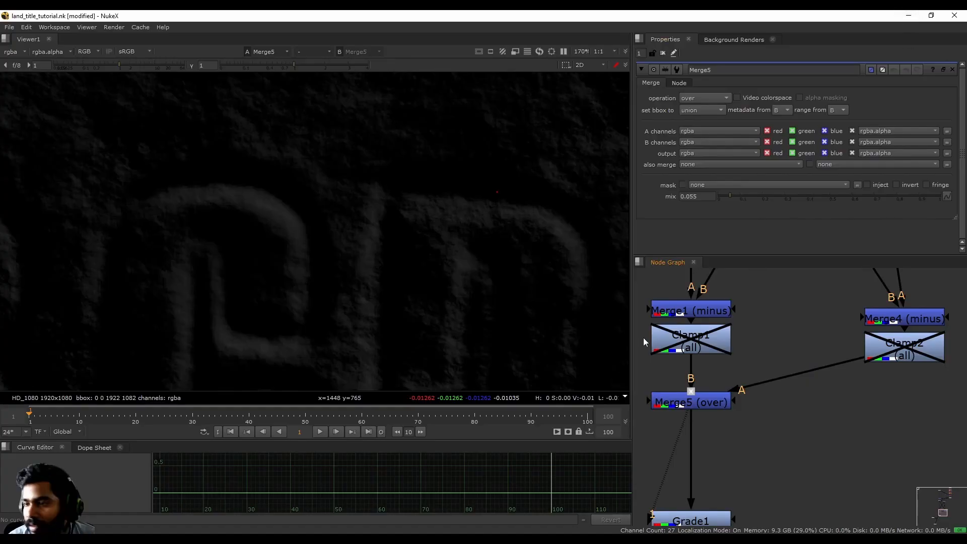
key("d")
key("d")
key("d")
key("d")
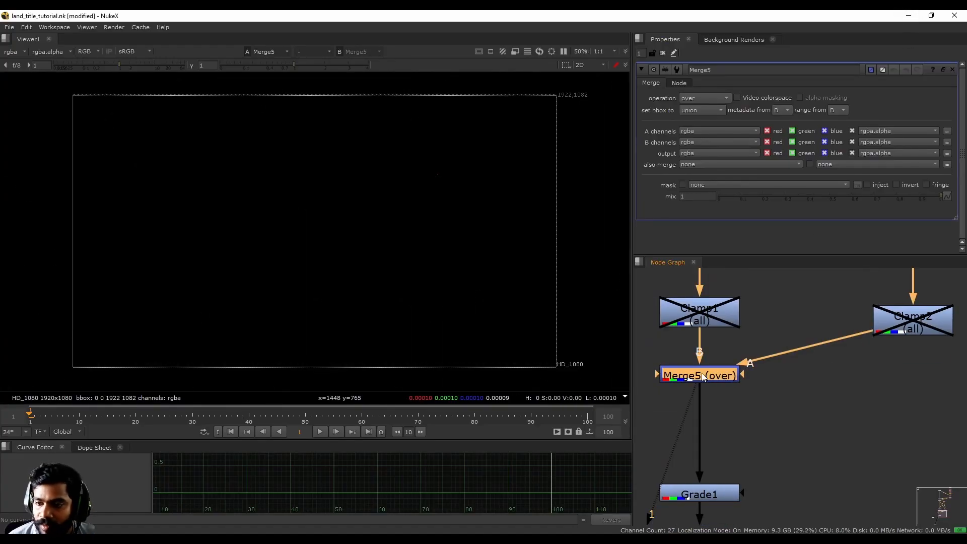
- View the output of Merge1 and sample a dark pixel beside a letter edge at x=1447, y=767
middle_click_drag(782, 379, 780, 427)
middle_click_drag(744, 306, 749, 334)
left_click(715, 330)
key("1")
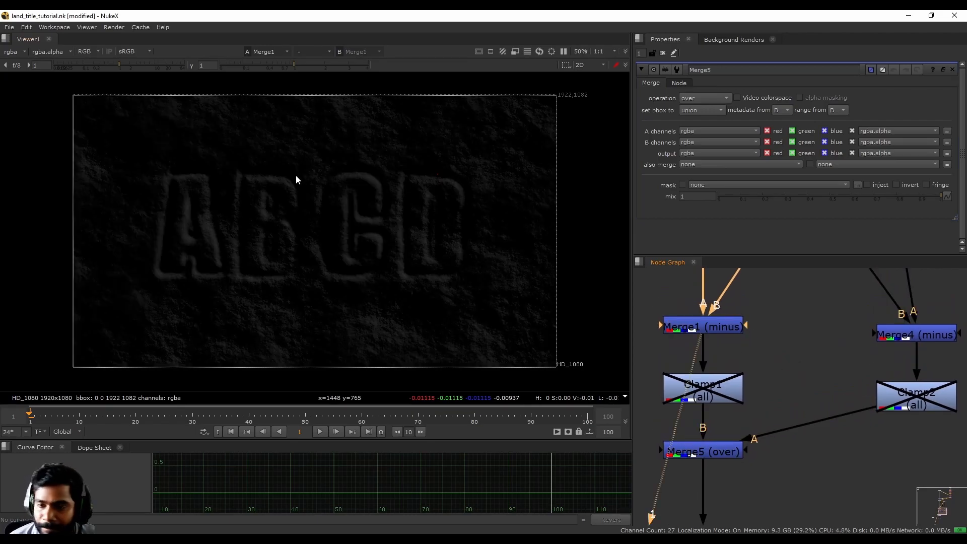
scroll(480, 184, "up", 10)
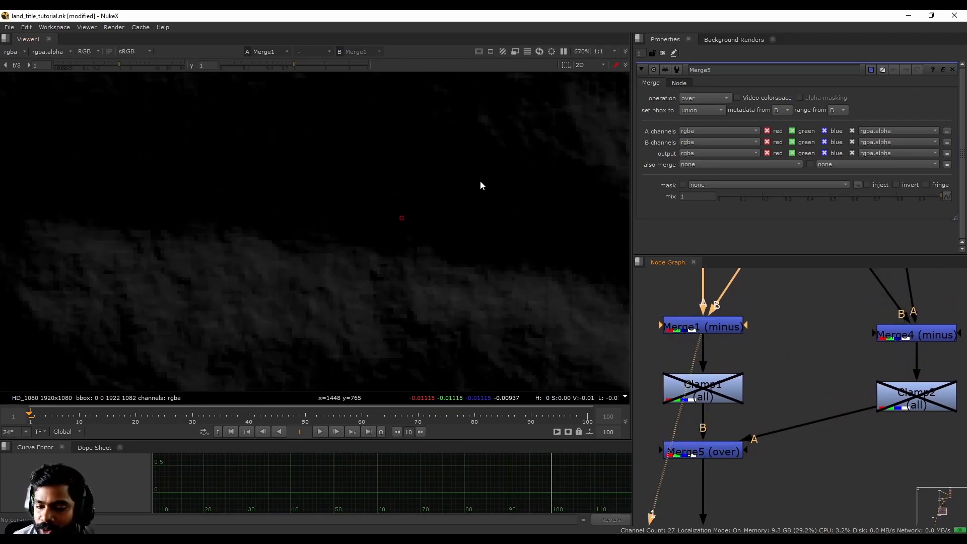
left_click(398, 211, "ctrl")
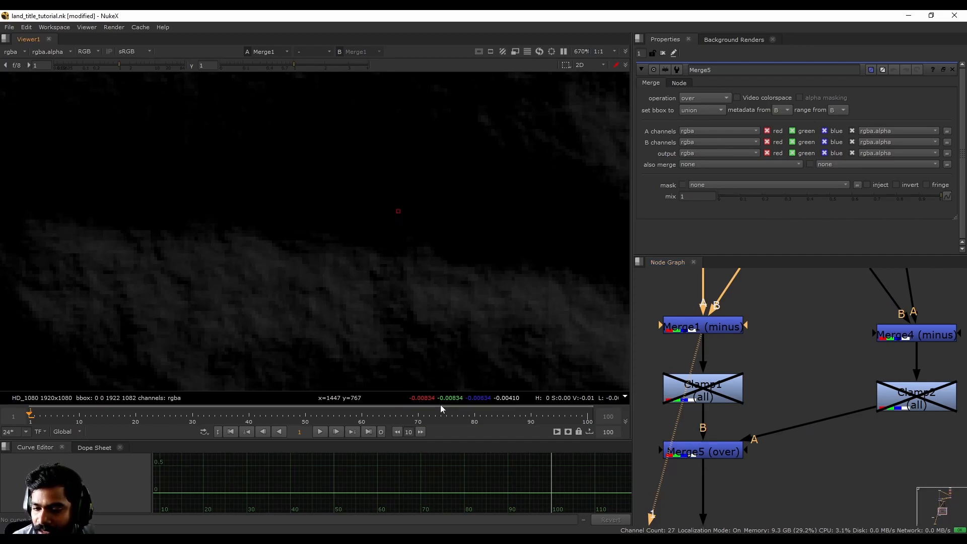
- Check the same sampled pixel in the output of Merge4 and in the combined output of Merge5
middle_click_drag(729, 346, 714, 376)
left_click(688, 356)
left_click(906, 367)
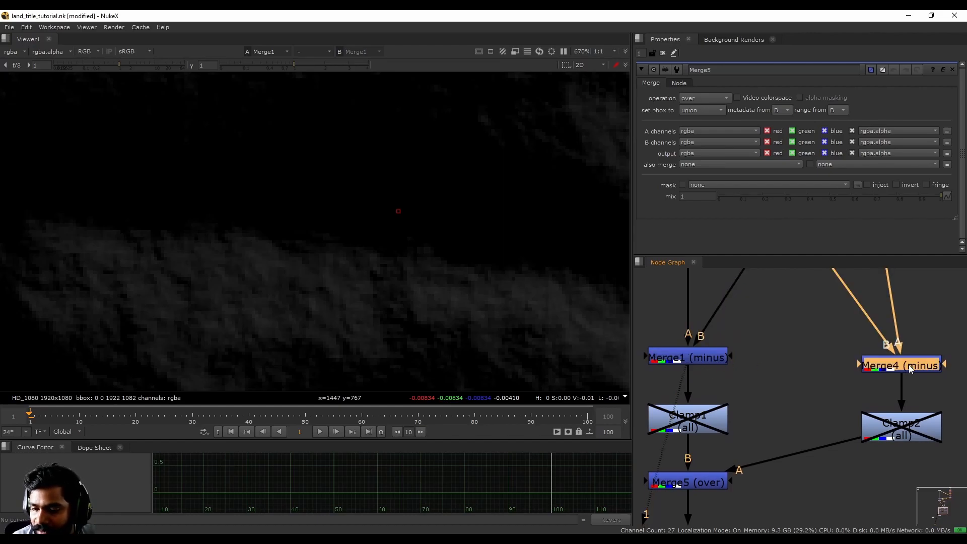
key("1")
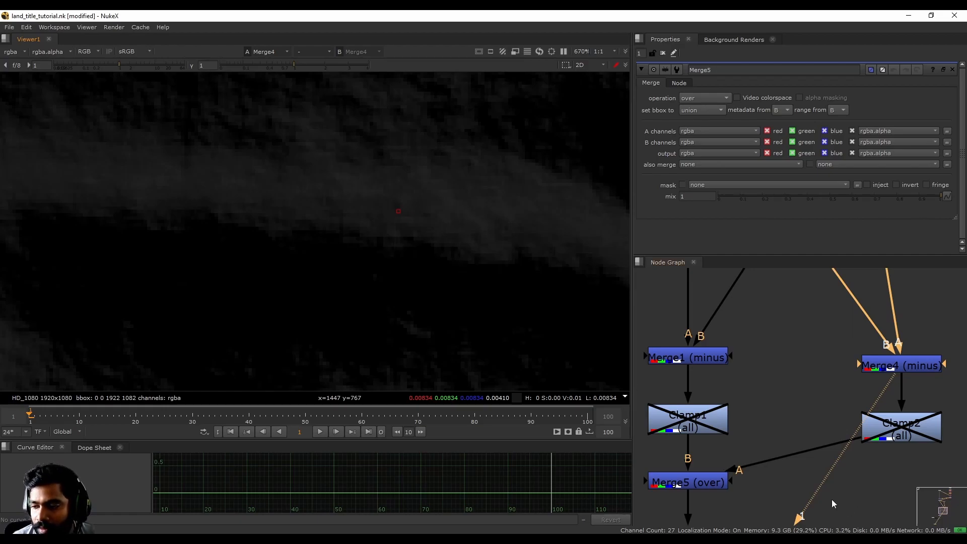
middle_click_drag(839, 507, 843, 443)
left_click(701, 419)
key("1")
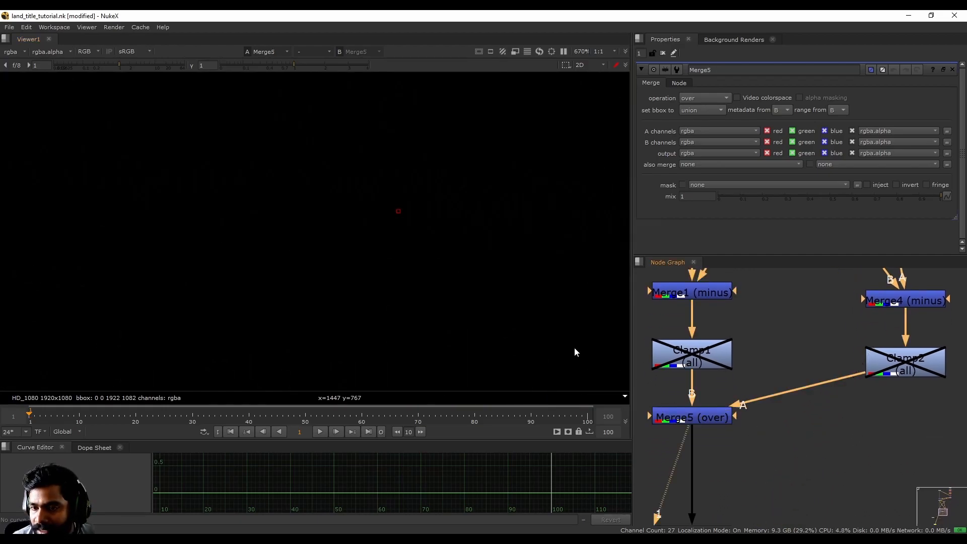
- Return to the output of Merge1 and compare its minus branch with that of Merge4
middle_click_drag(807, 360, 806, 422)
left_click(700, 356)
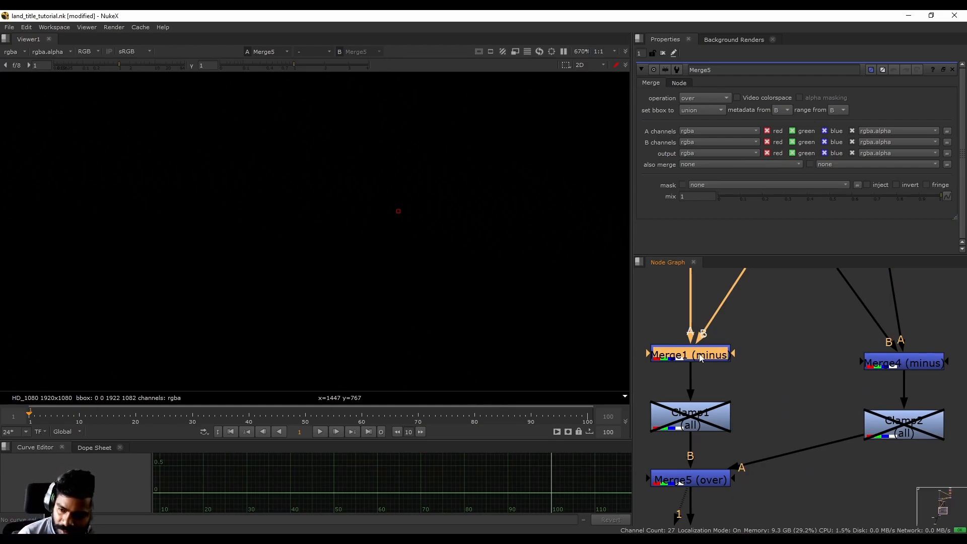
key("1")
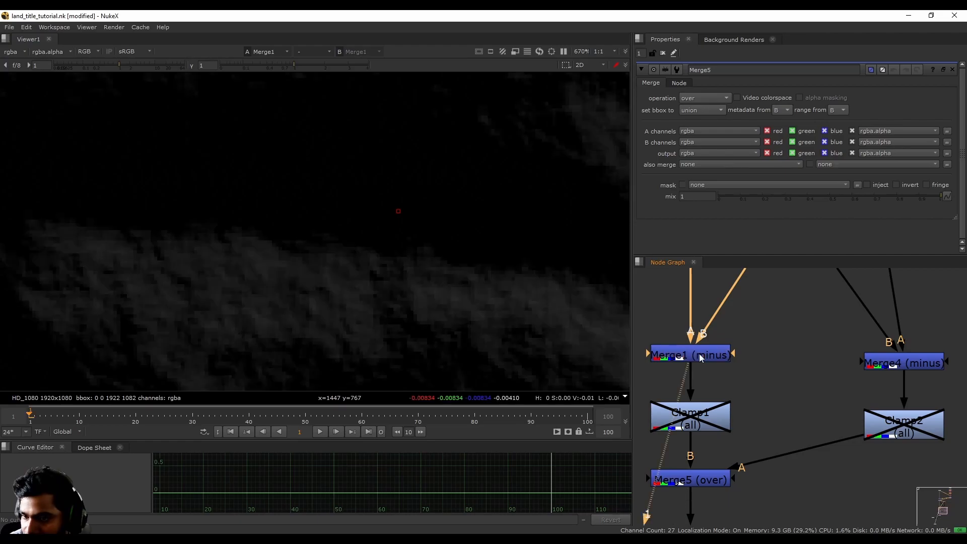
left_click(902, 365)
middle_click_drag(787, 360, 790, 344)
left_click(711, 341)
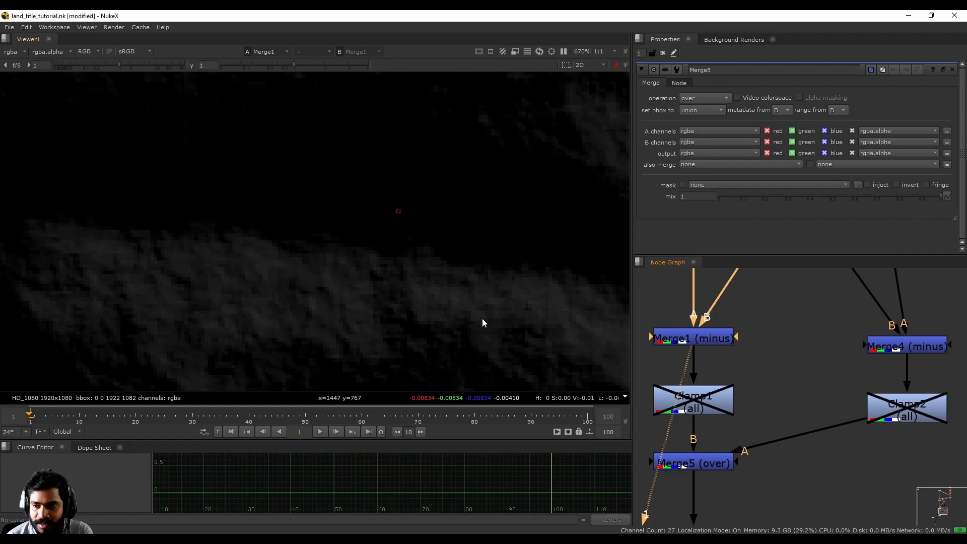
- View the output of Clamp1, enable the node and open its properties
left_click(705, 408)
key("1")
key("d")
double_click(704, 408)
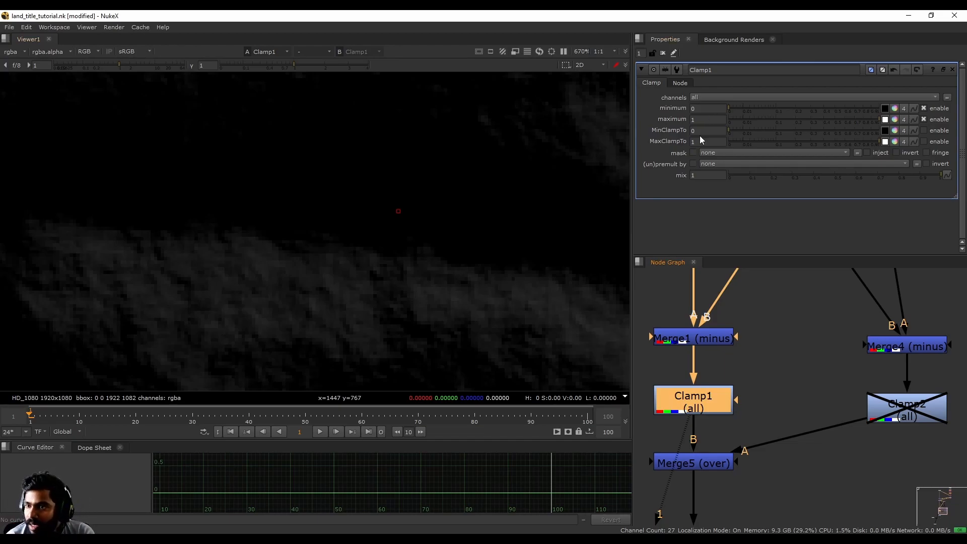
- Try a minimum of 0.003 on Clamp1 and return it to 0
left_click(712, 109)
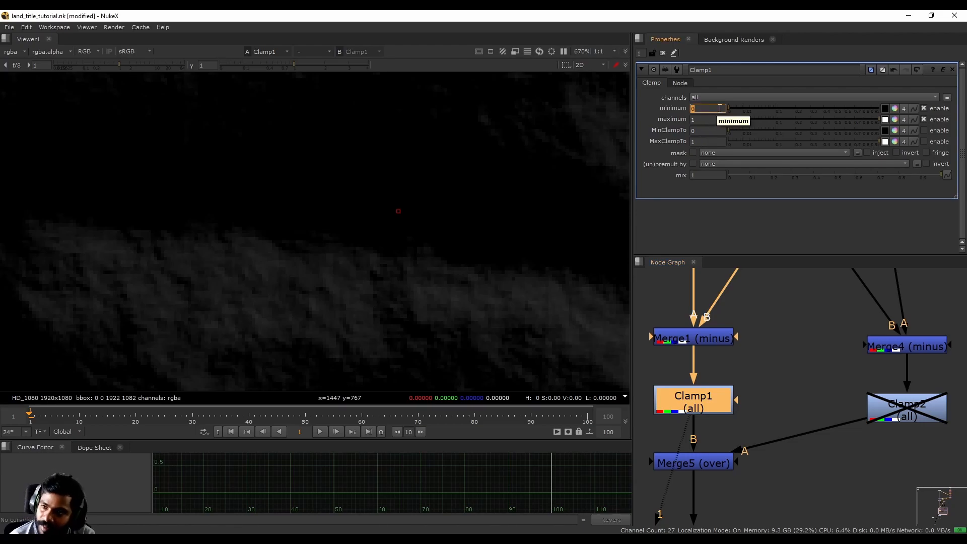
left_click(738, 108)
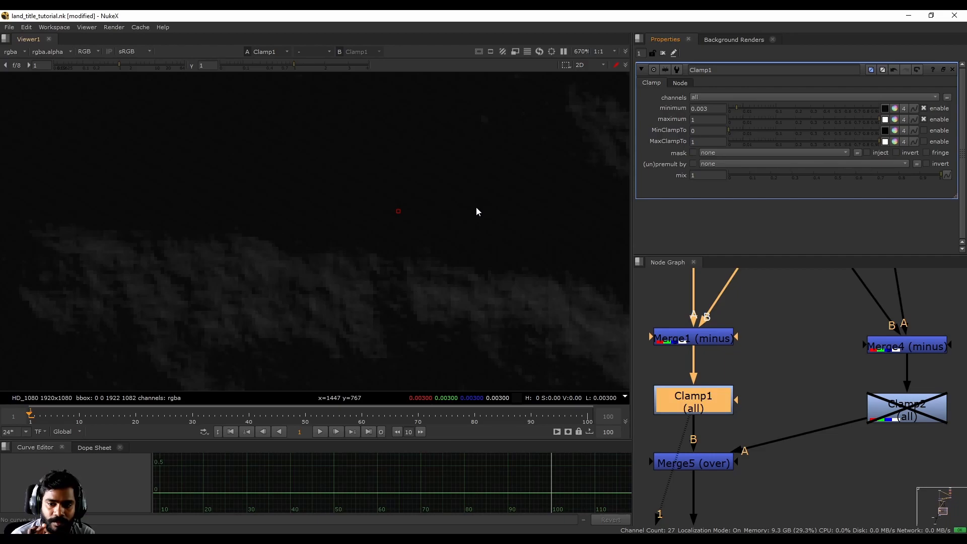
double_click(719, 110)
type("0")
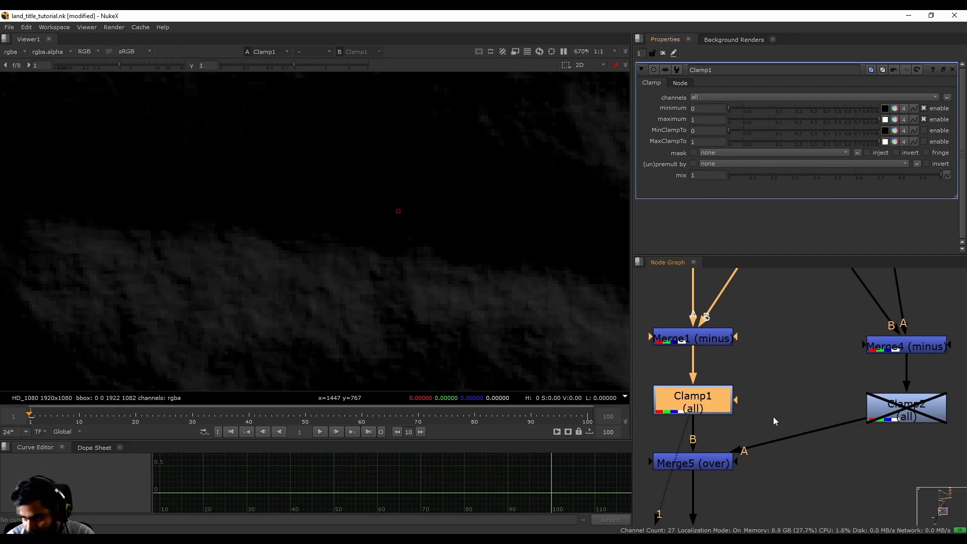
- Enable Clamp2 below Merge4 and view its output
middle_click_drag(776, 422, 786, 359)
left_click(813, 475)
middle_click_drag(744, 409, 744, 386)
middle_click_drag(777, 340, 769, 373)
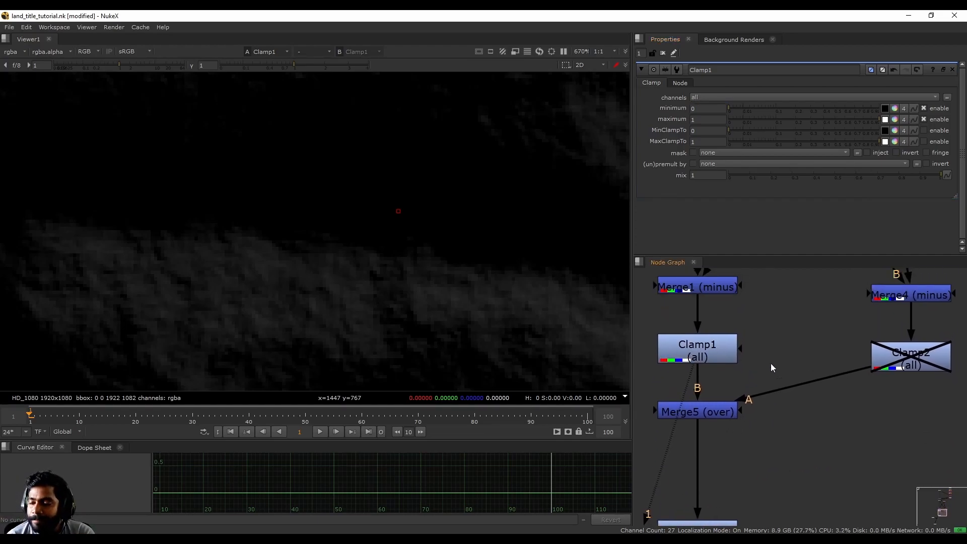
middle_click_drag(859, 362, 814, 370)
left_click(866, 366)
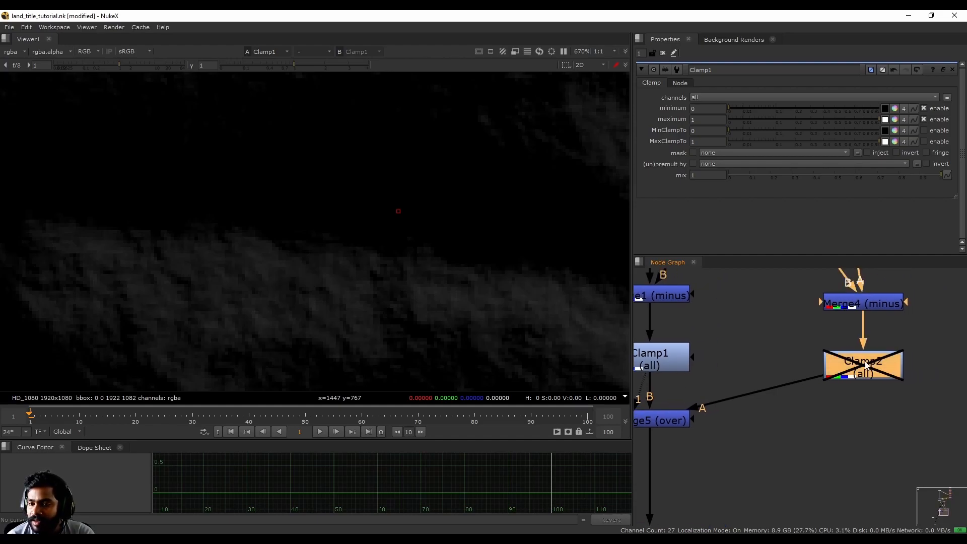
key("1")
left_click(866, 366)
key("d")
middle_click_drag(837, 428, 857, 388)
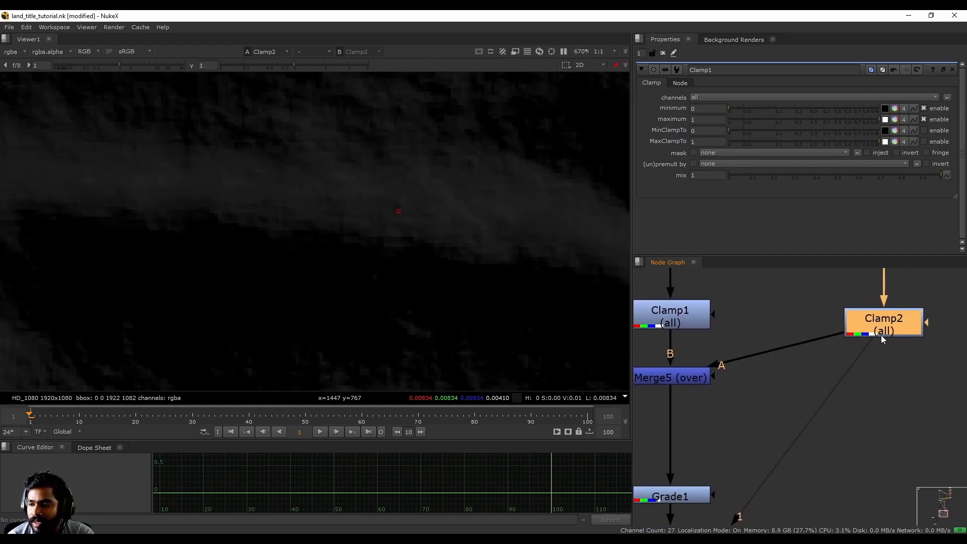
key("1")
- View the combined output of Merge5, followed by the output of Grade1
middle_click_drag(742, 395, 767, 376)
left_click(718, 364)
key("1")
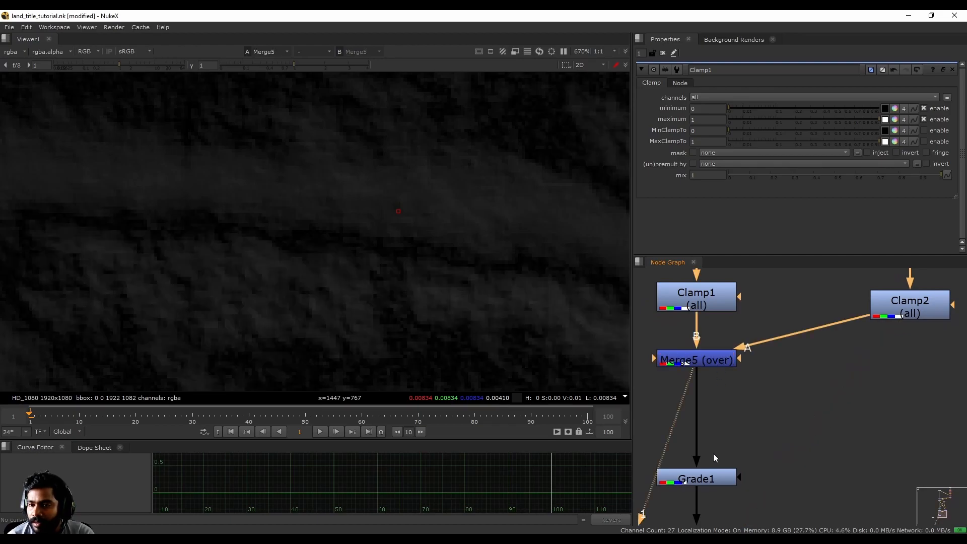
middle_click_drag(714, 452, 737, 378)
scroll(485, 268, "down", 3)
key("f")
scroll(413, 198, "up", 2)
left_click(733, 405)
key("1")
- Examine the graded letters and rock texture both up close and at full frame
mouse_move(736, 465)
middle_mouse_down()
mouse_move(755, 387)
mouse_move(738, 465)
middle_mouse_up()
left_click(749, 429)
scroll(354, 185, "down", 3)
key("f")
scroll(221, 171, "up", 2)
scroll(221, 171, "up", 2)
middle_click_drag(263, 172, 320, 176)
key("f")
- Open the properties of Merge5 and set its mix to 0.055 while viewing Grade1
middle_click_drag(805, 275, 764, 374)
scroll(764, 373, "down", 1)
double_click(730, 393)
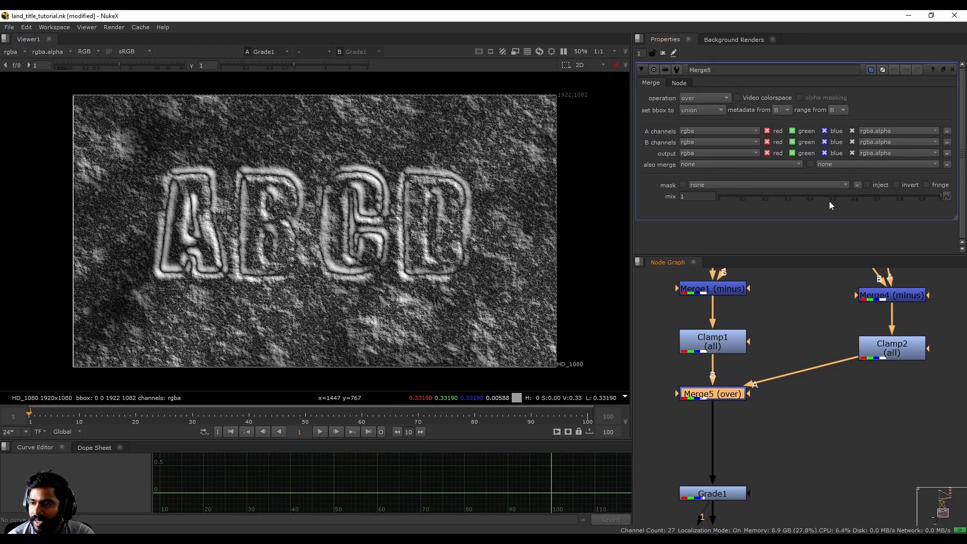
left_click_drag(853, 196, 730, 208)
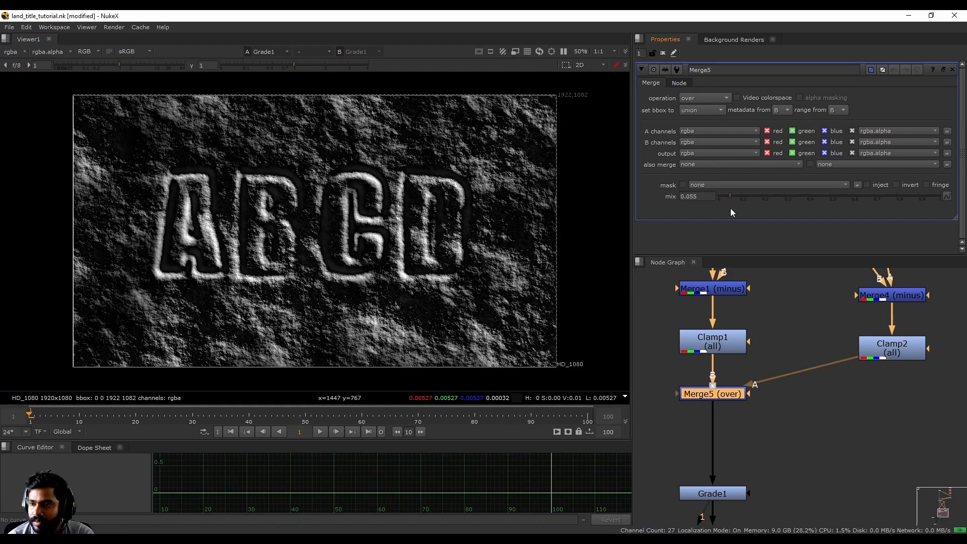
- Examine the shadowed letter edges and rock texture in the Grade1 output at several magnifications
scroll(297, 158, "up", 2)
scroll(415, 179, "up", 3)
scroll(415, 182, "down", 1)
key("f")
scroll(311, 181, "up", 3)
scroll(208, 173, "up", 3)
scroll(207, 173, "up", 2)
key("f")
scroll(234, 177, "up", 3)
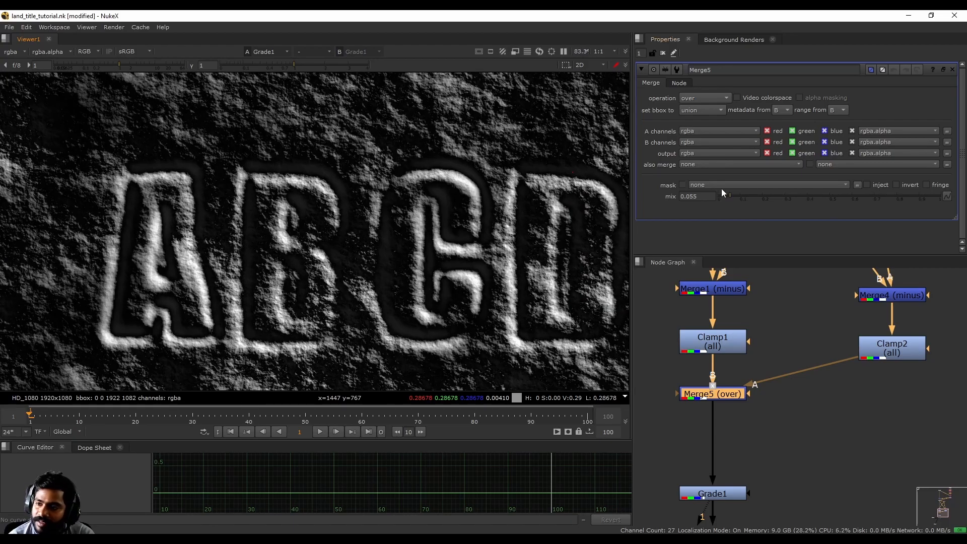
- Set the mix of Merge5 to 0.035 and check the embossed letters up close and at full frame
left_click_drag(728, 196, 722, 197)
scroll(346, 162, "up", 6)
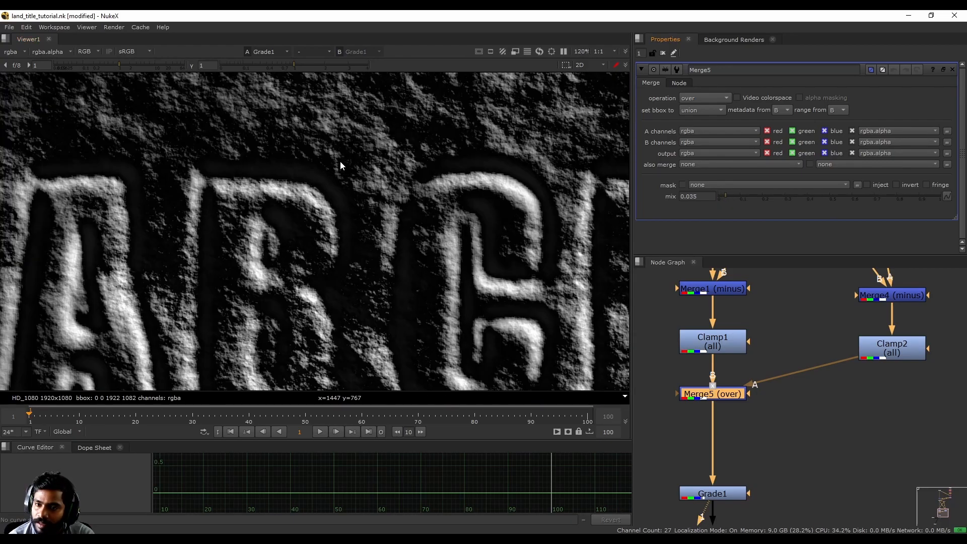
scroll(393, 295, "up", 2)
key("f")
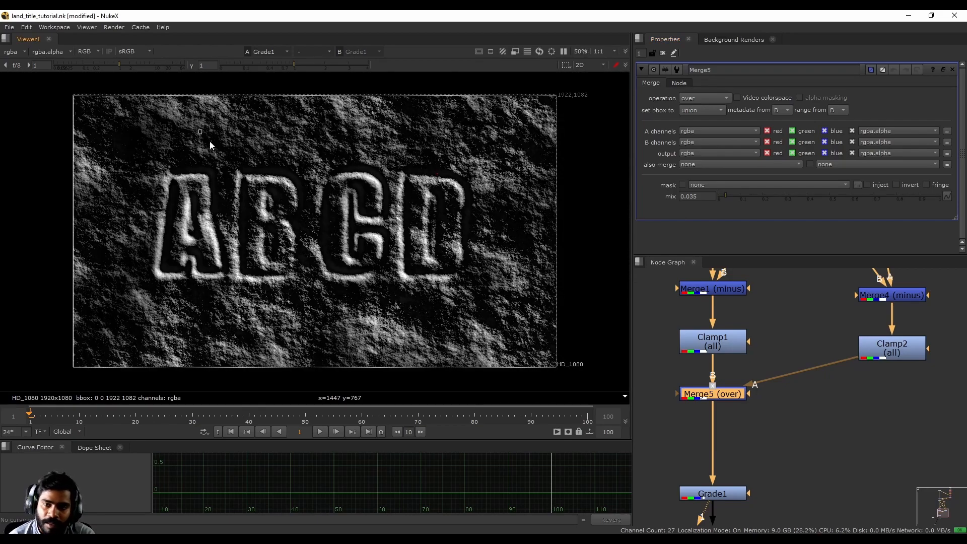
scroll(363, 249, "up", 1)
left_click(853, 465)
left_click(700, 392)
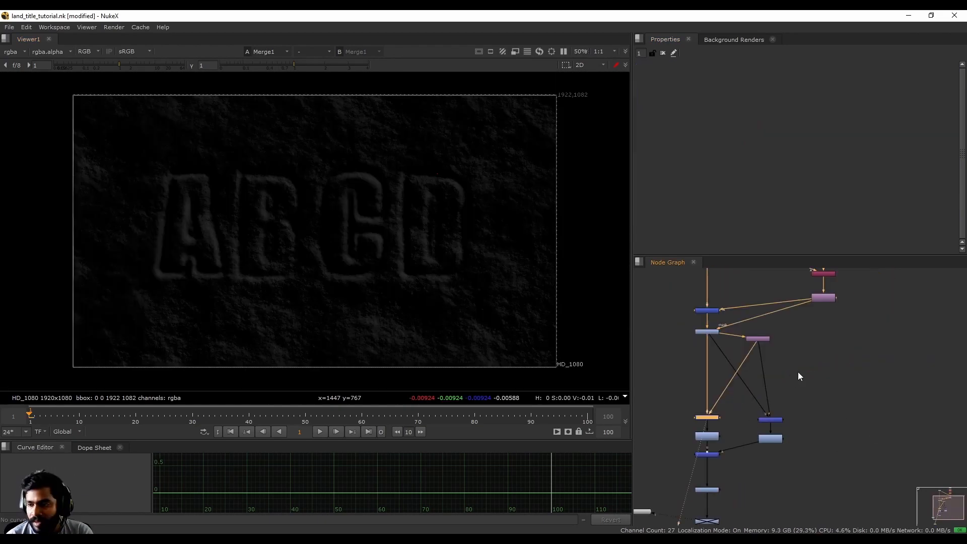
left_click(819, 427)
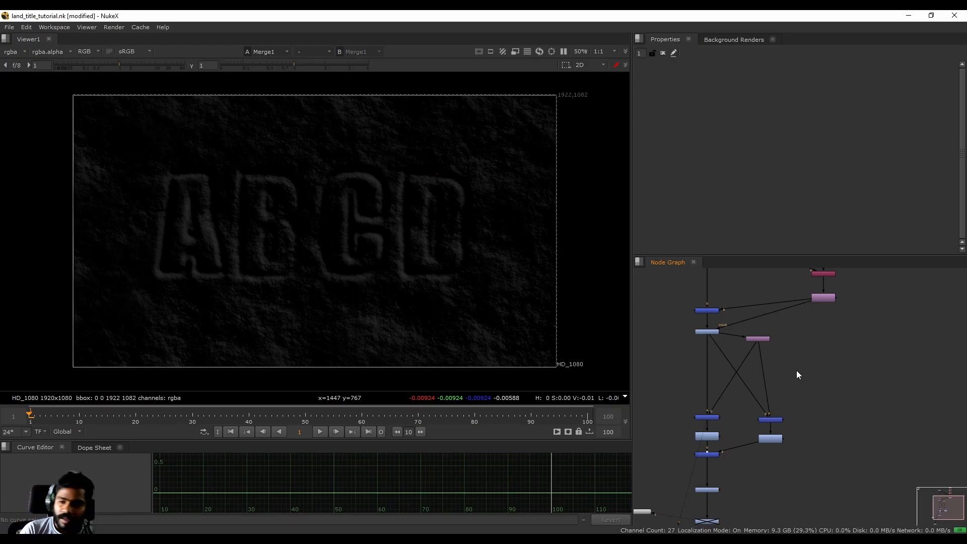
- Look over the node tree and view the output of Merge5
scroll(776, 390, "down", 3)
middle_click_drag(776, 330, 777, 361)
scroll(760, 448, "up", 7)
middle_click_drag(760, 448, 735, 341)
scroll(736, 341, "up", 4)
left_click(713, 396)
key("1")
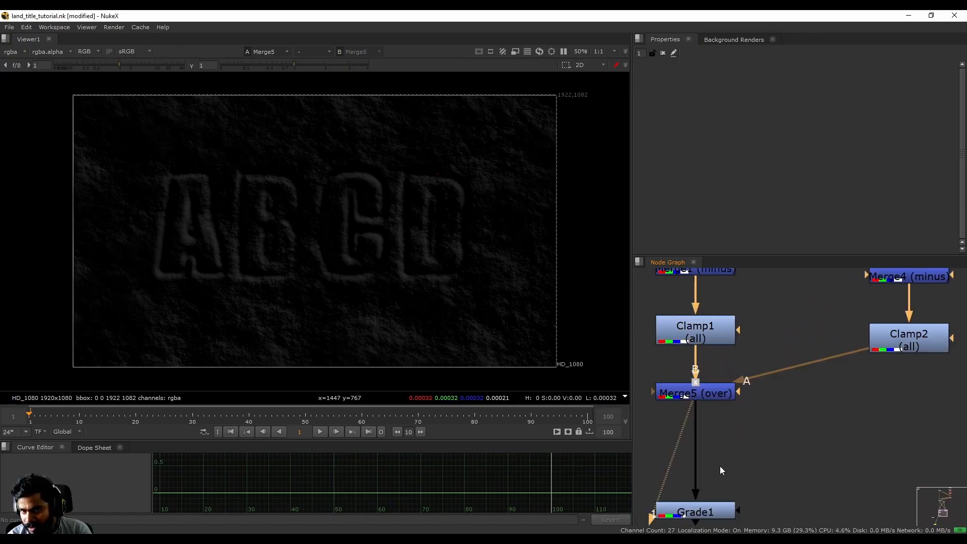
- View the output of Grade1 and examine the embossed letters up close
middle_click_drag(720, 464, 741, 419)
left_click(739, 406)
key("1")
middle_click_drag(748, 457, 762, 388)
scroll(269, 206, "up", 2)
scroll(268, 206, "down", 2)
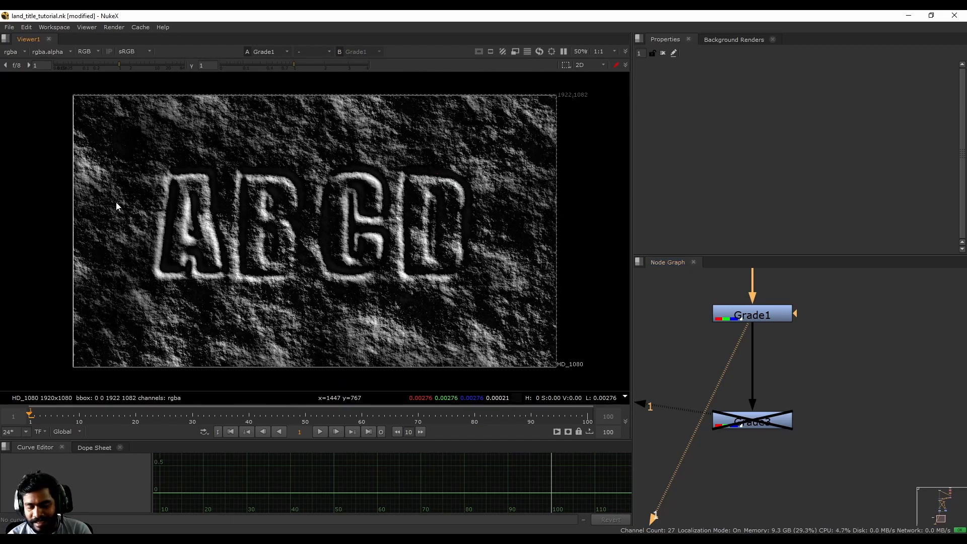
scroll(126, 202, "up", 2)
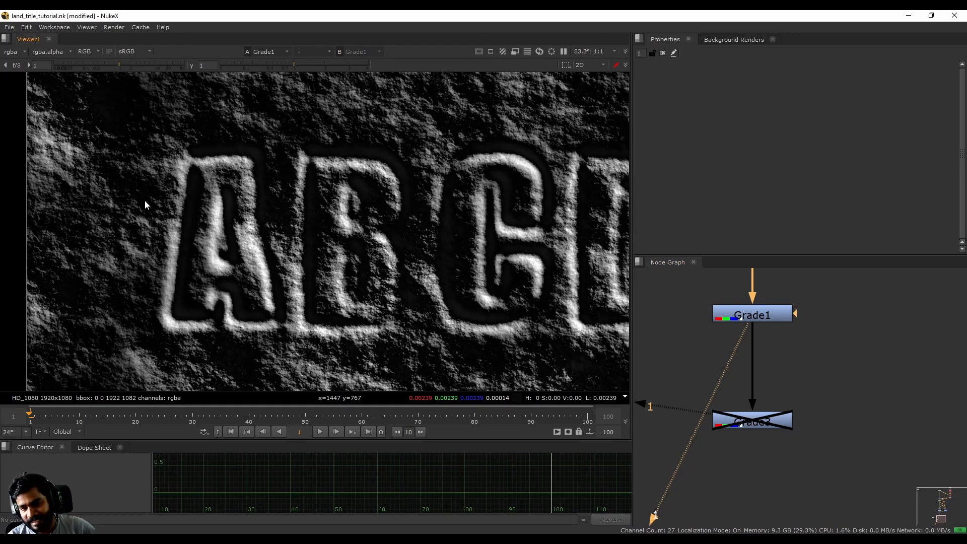